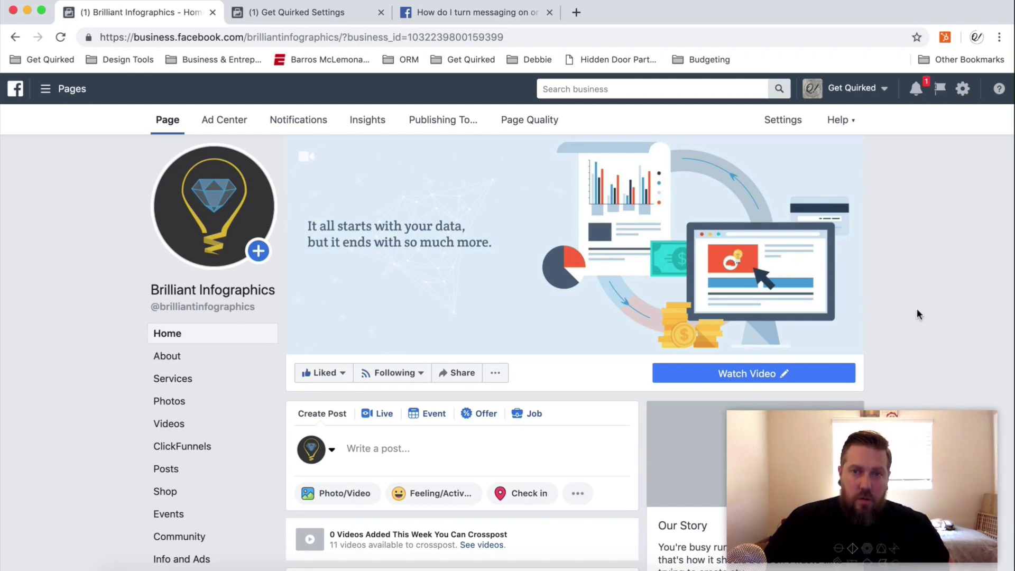
# Step: In Settings, turn on 'Allow people to contact my Page privately' for Messages and save
pyautogui.click(786, 123)
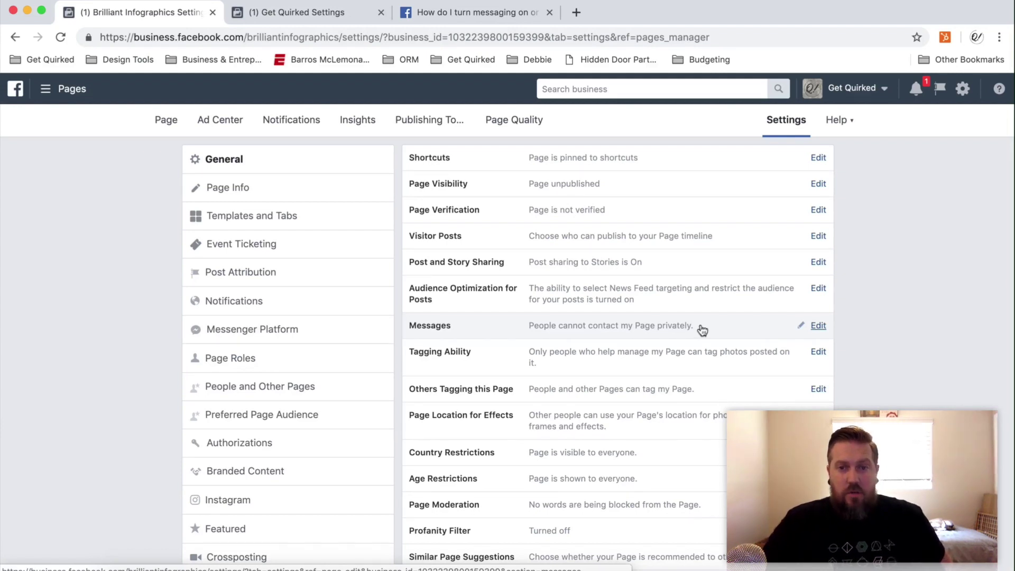
pyautogui.click(824, 326)
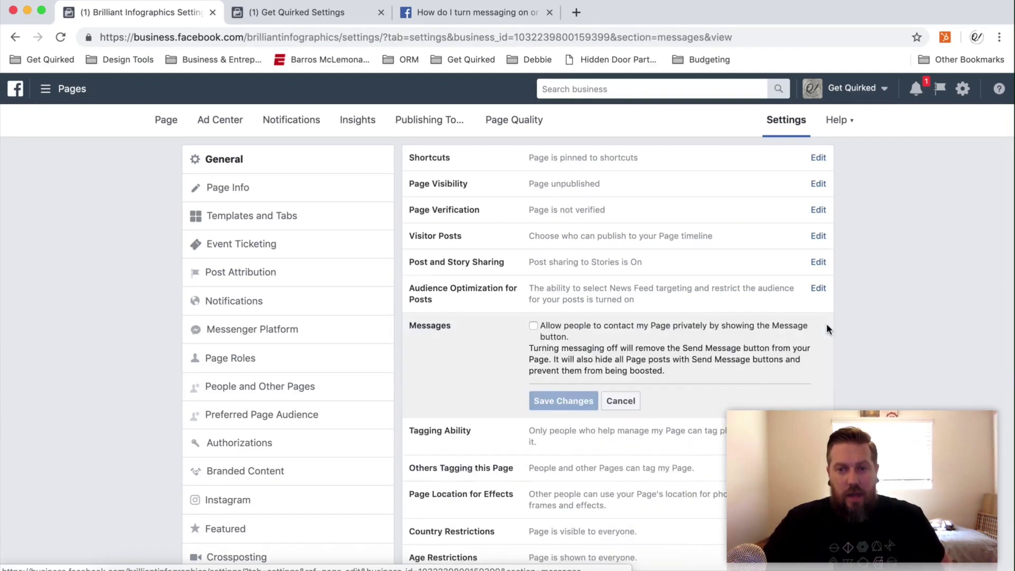
pyautogui.click(533, 327)
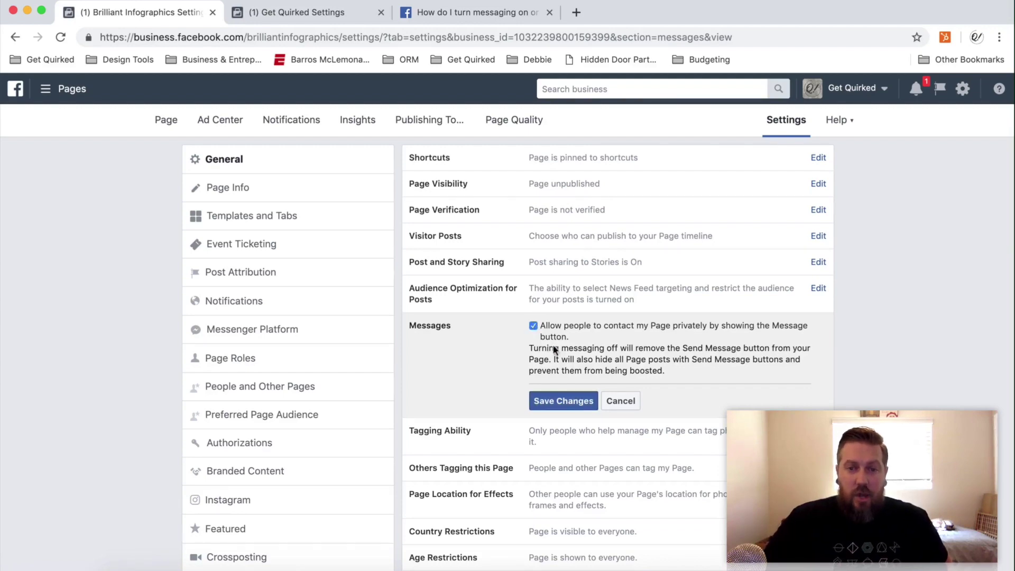
pyautogui.click(564, 403)
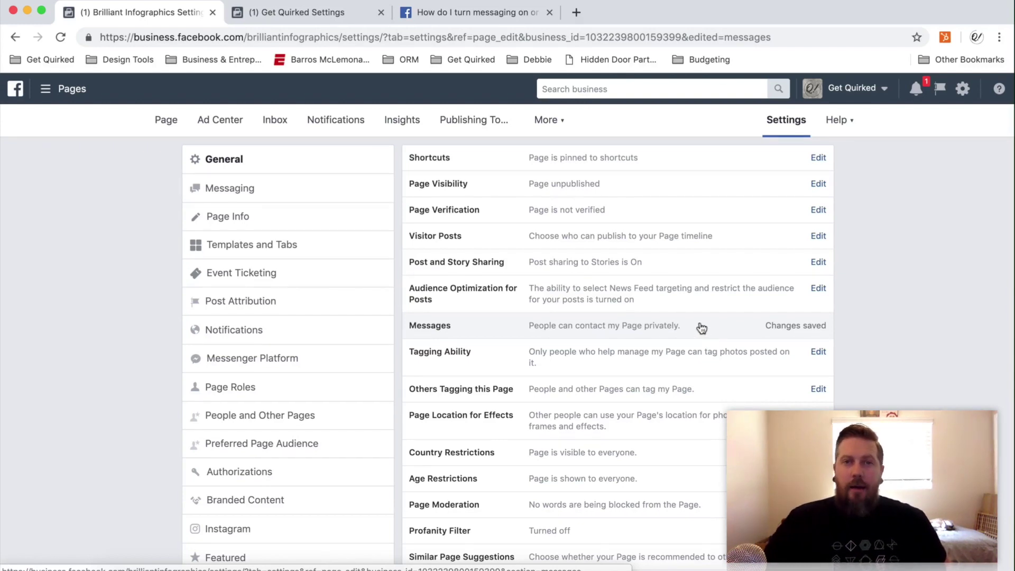
# Step: Replace the Watch Video page button with a Send Message button that leads to Messenger
pyautogui.click(159, 121)
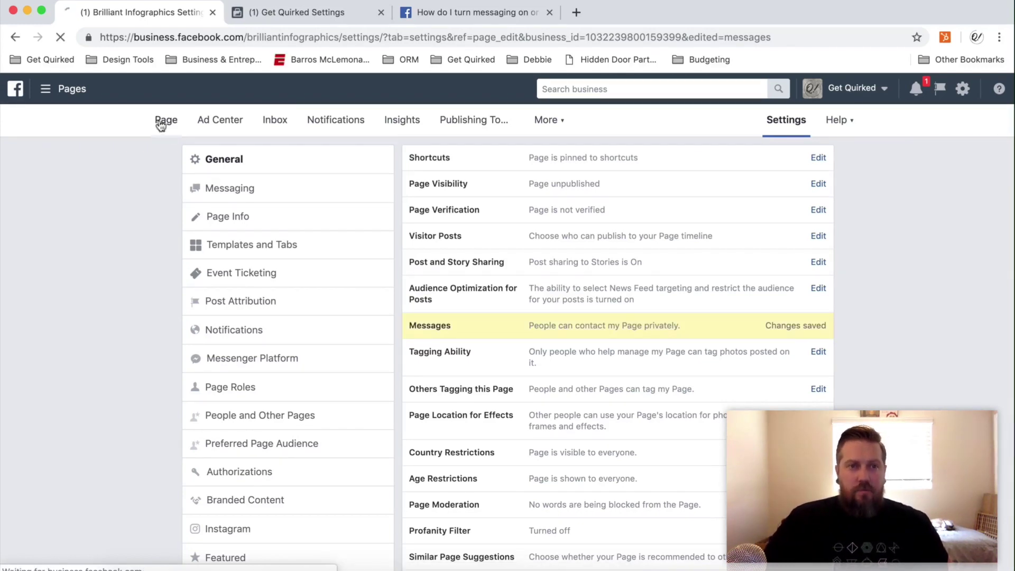
pyautogui.moveTo(750, 374)
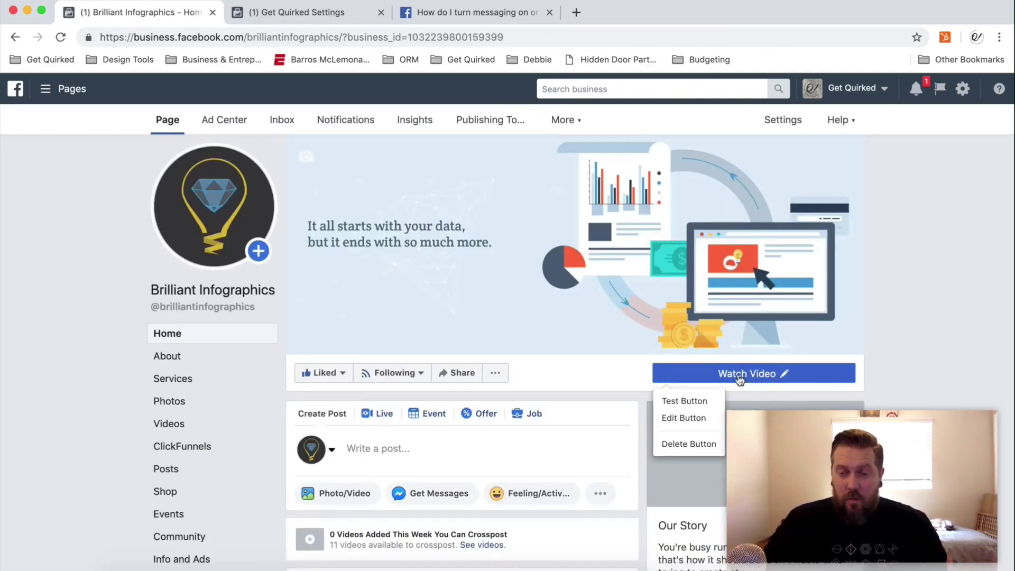
pyautogui.click(703, 419)
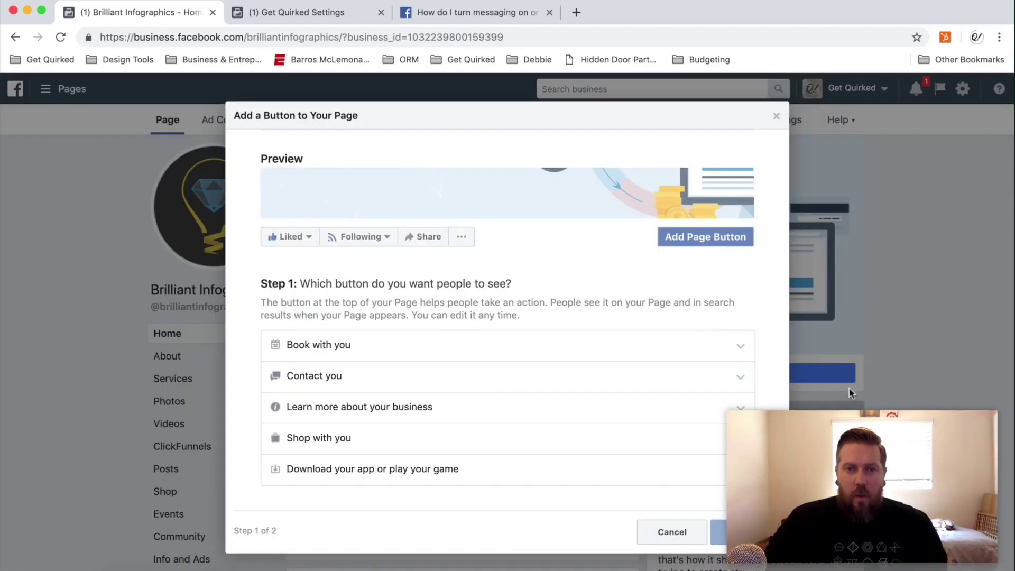
pyautogui.click(342, 377)
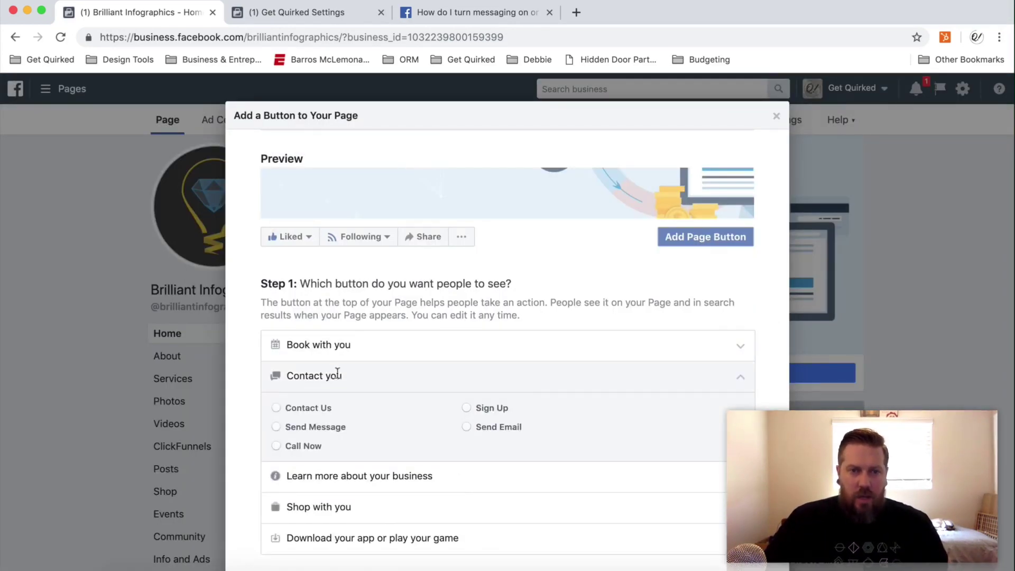
pyautogui.click(281, 426)
pyautogui.scroll(-3, 372, 421)
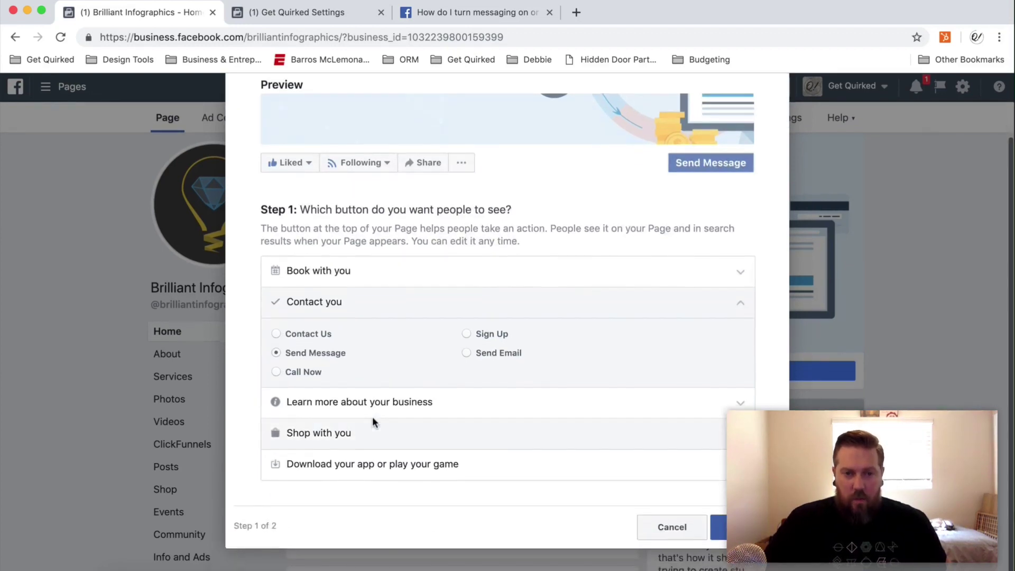
pyautogui.click(733, 526)
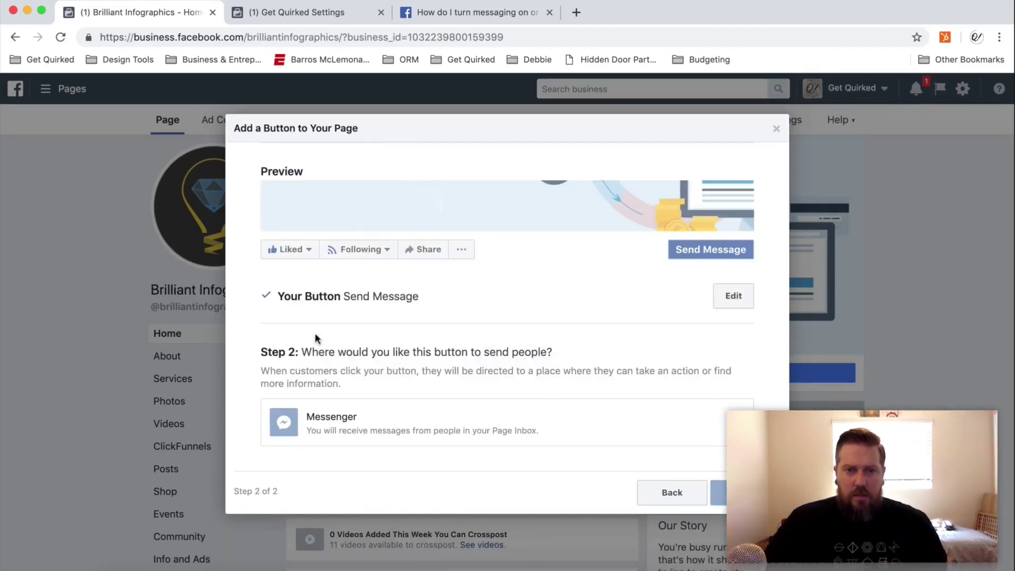
pyautogui.moveTo(325, 430); pyautogui.dragTo(567, 431)
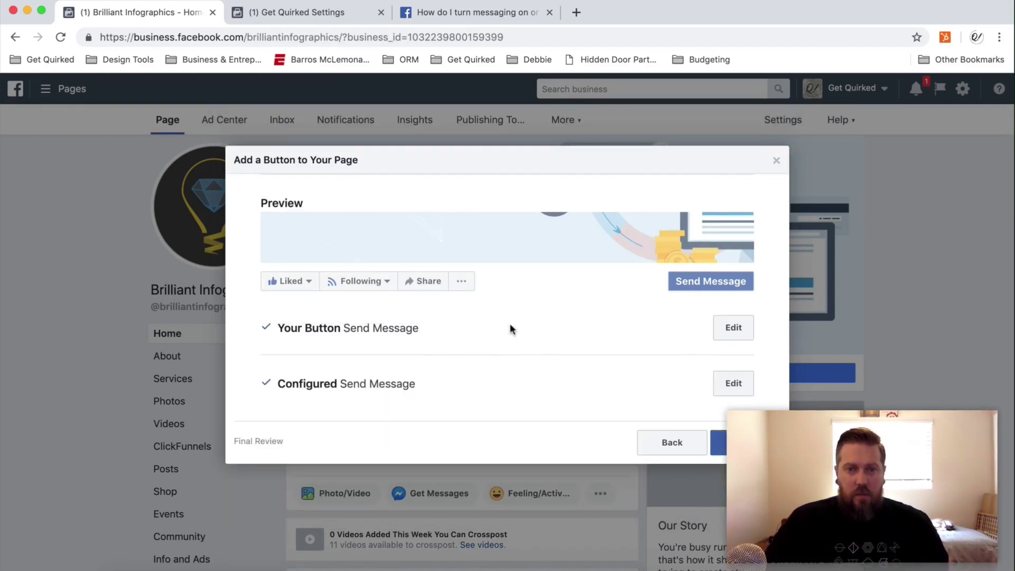
pyautogui.click(743, 443)
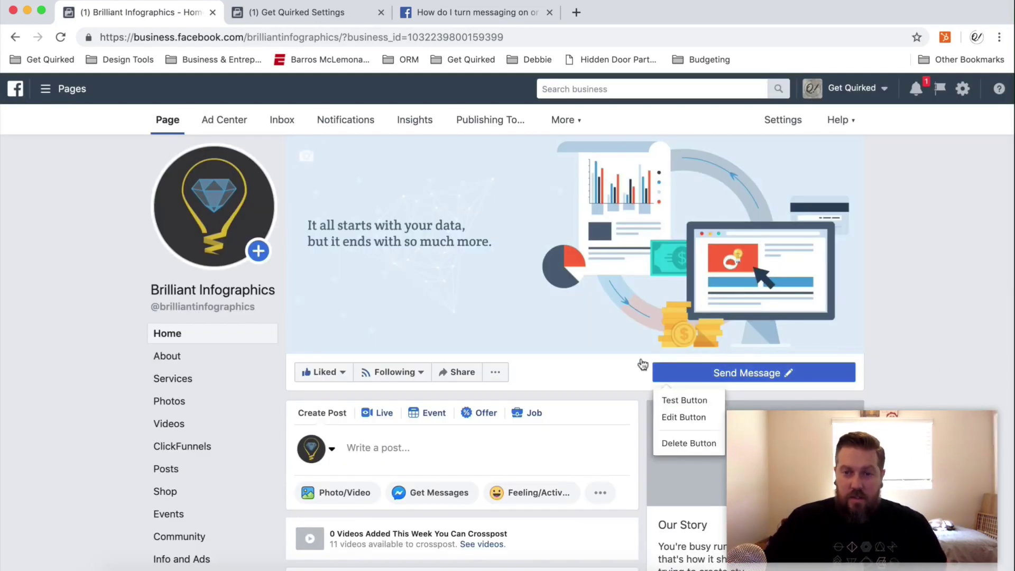
# Step: Highlight the page username in the web address, then return to the page's General settings
pyautogui.moveTo(660, 370)
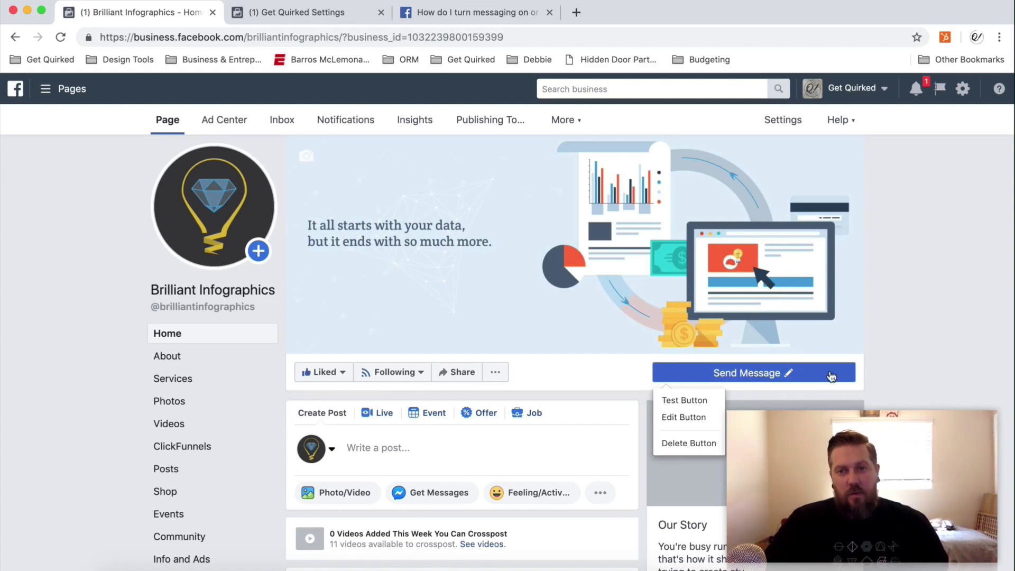
pyautogui.scroll(-1, 888, 363)
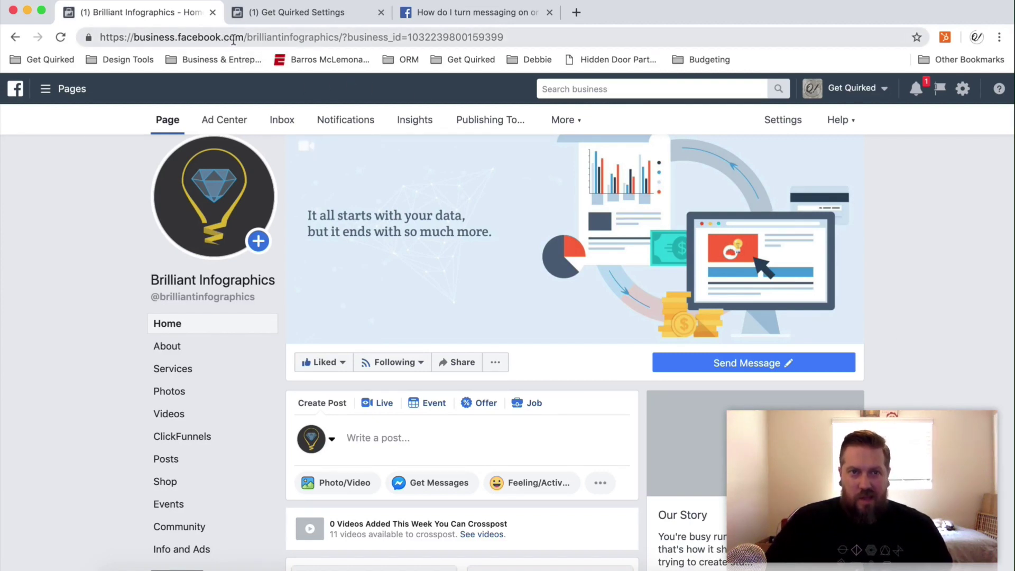
pyautogui.click(263, 38)
pyautogui.moveTo(264, 38); pyautogui.dragTo(342, 38)
pyautogui.press('Right')
pyautogui.click(930, 331)
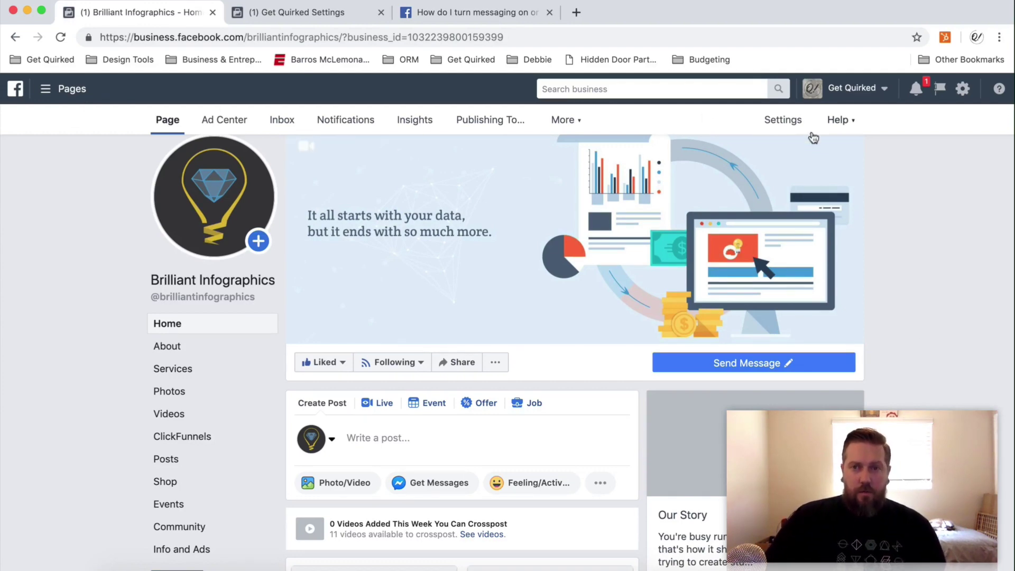
pyautogui.click(786, 128)
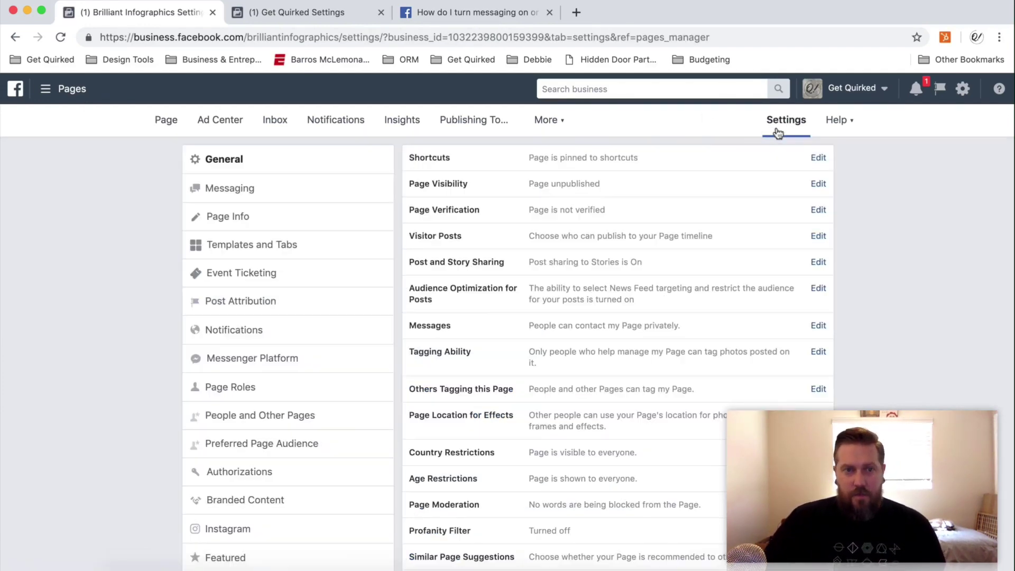
# Step: Open Messaging settings and review the message prompt and conversation-starter descriptions
pyautogui.click(243, 191)
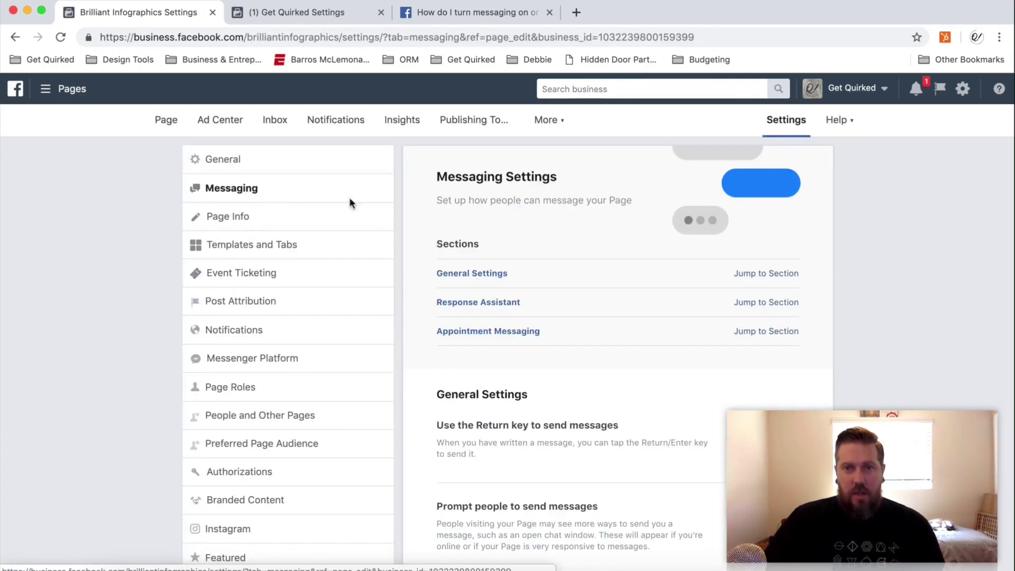
pyautogui.scroll(-3, 696, 295)
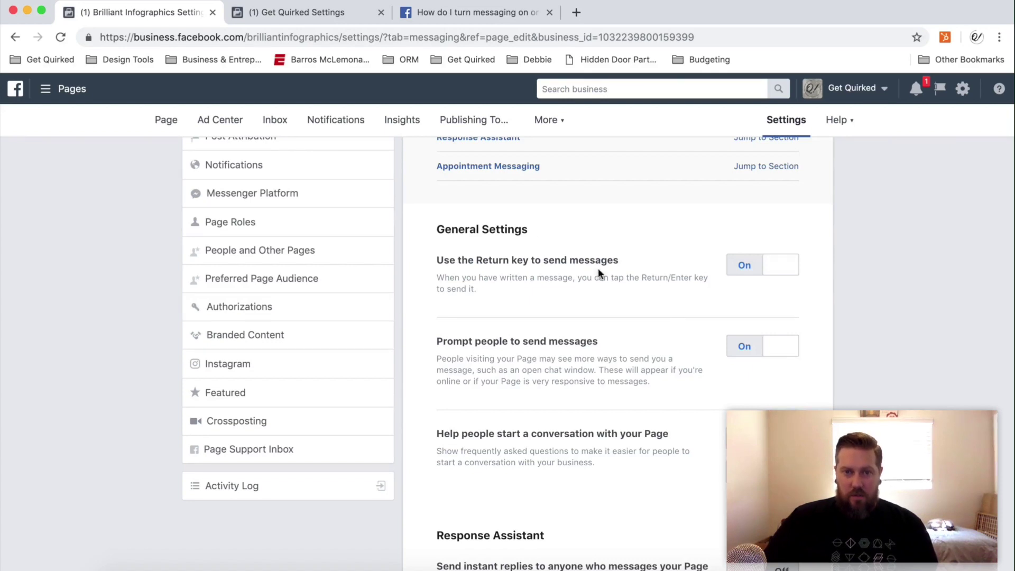
pyautogui.scroll(-2, 630, 338)
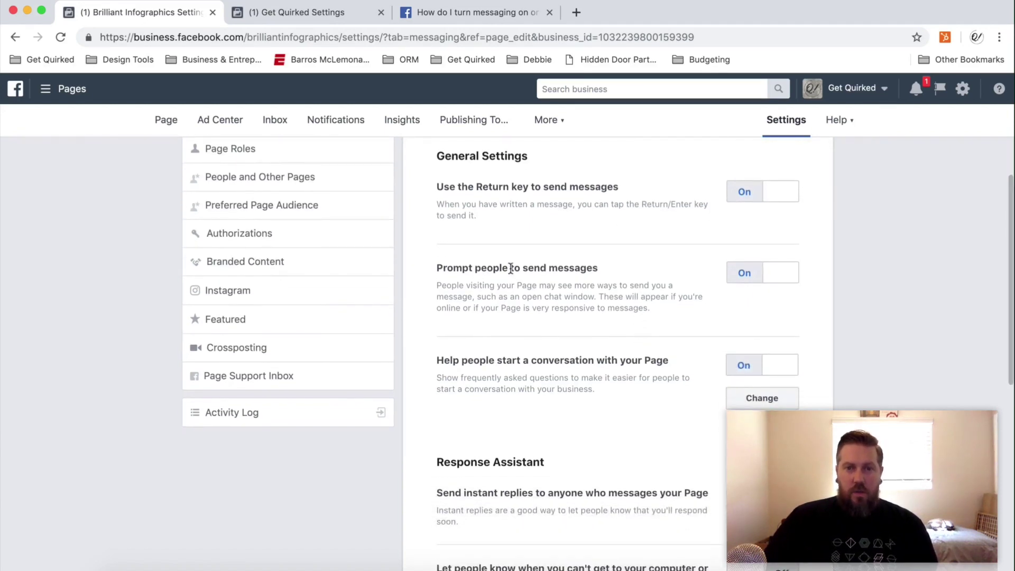
pyautogui.moveTo(486, 271); pyautogui.dragTo(644, 297)
pyautogui.click(644, 297)
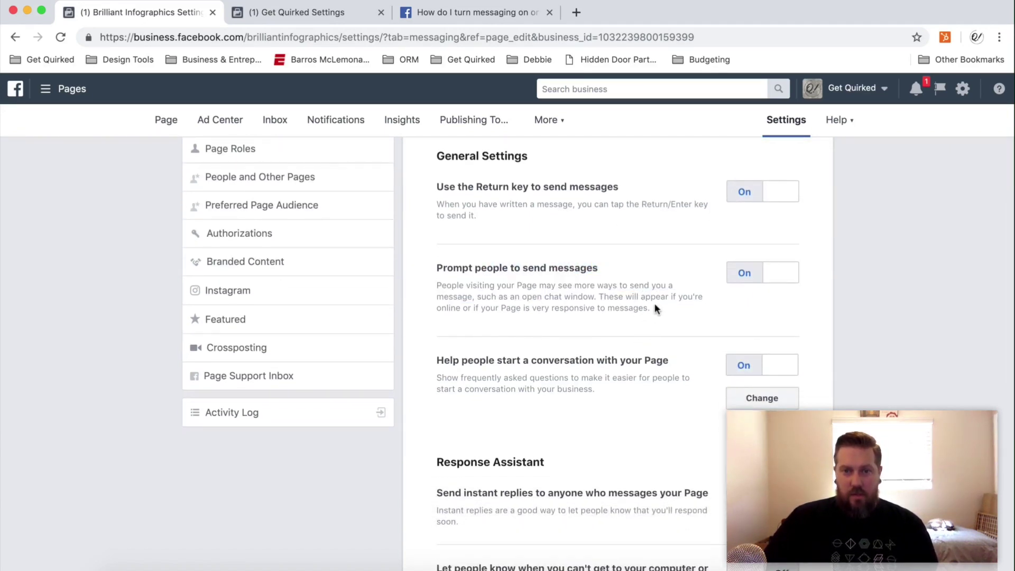
pyautogui.scroll(-2, 651, 301)
pyautogui.moveTo(447, 243); pyautogui.dragTo(640, 286)
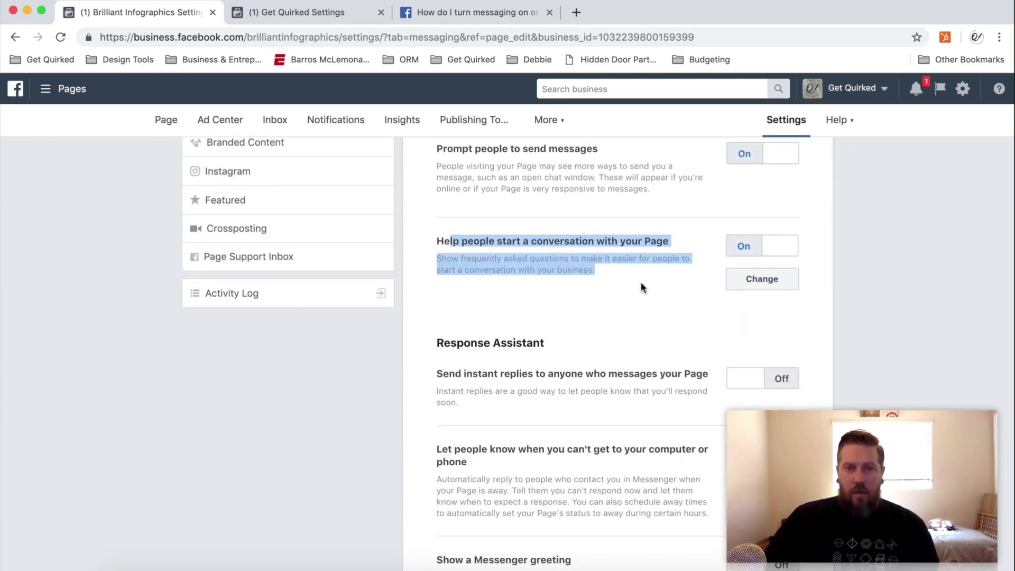
pyautogui.click(639, 286)
# Step: Change Question #1 to 'Do you create the videos from templates? or from Scratch?'
pyautogui.click(761, 280)
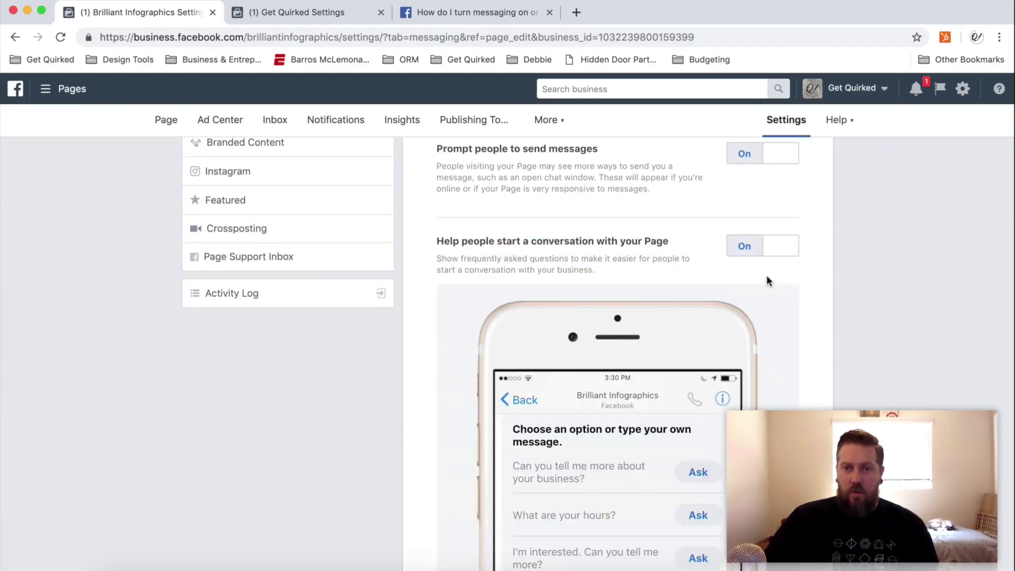
pyautogui.scroll(-3, 810, 288)
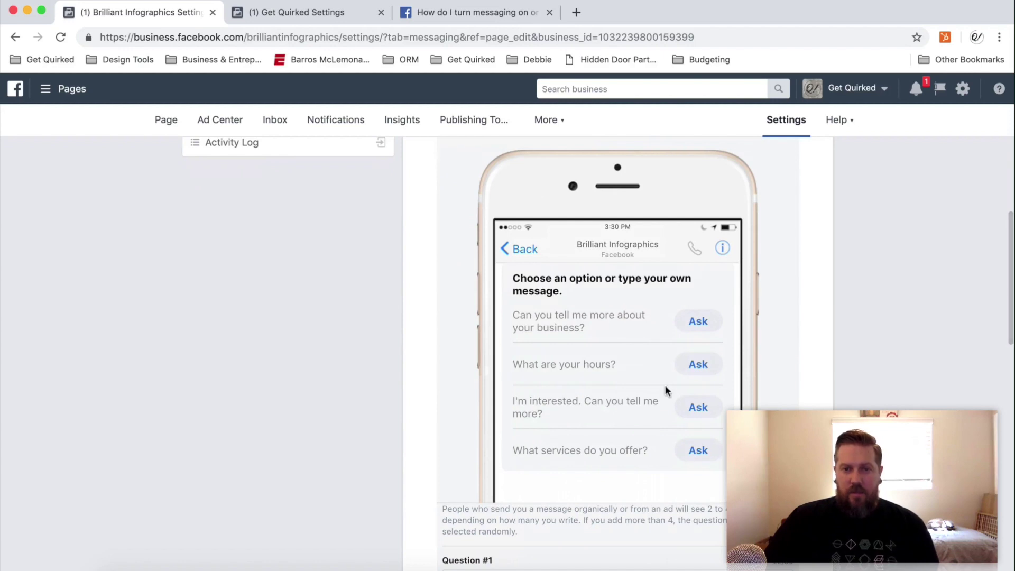
pyautogui.scroll(-2, 675, 391)
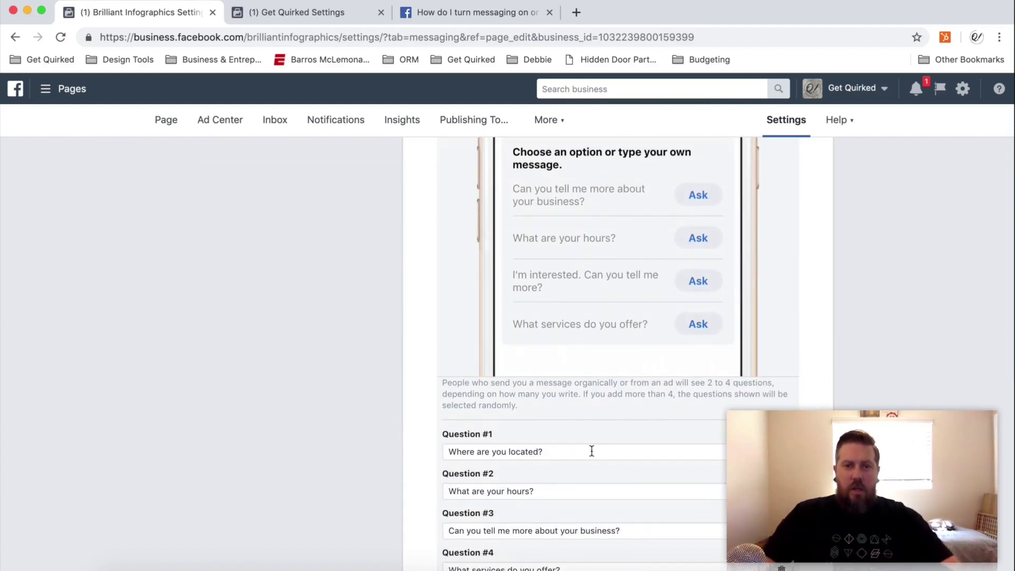
pyautogui.moveTo(591, 451); pyautogui.dragTo(382, 453)
pyautogui.write('Do you create')
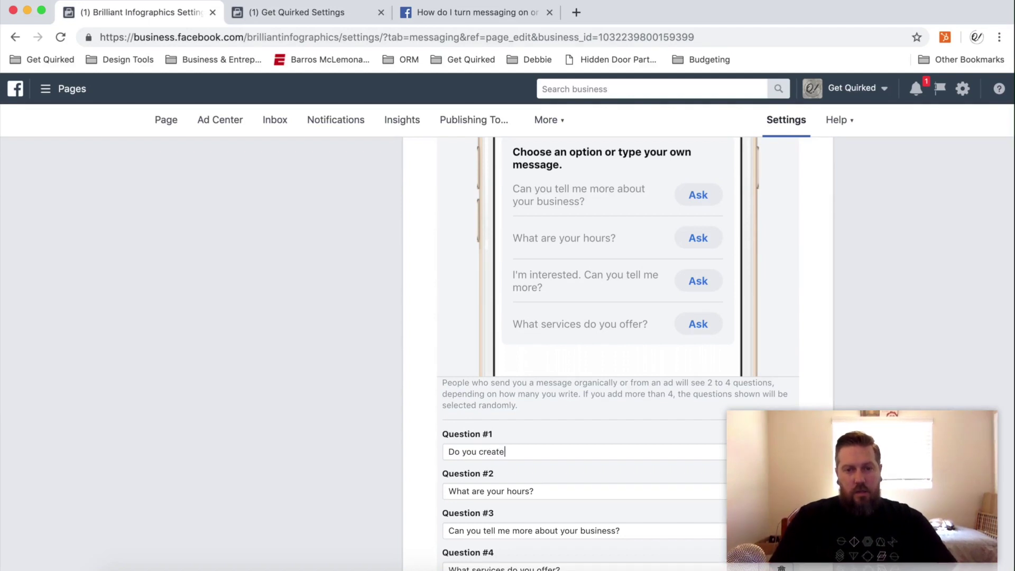
pyautogui.write(' the videos')
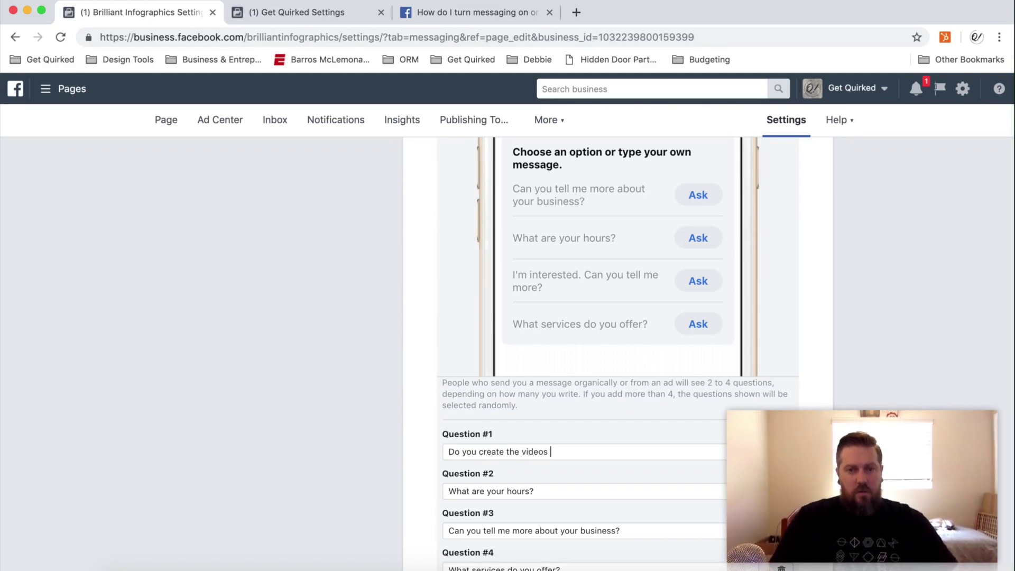
pyautogui.write(' fr')
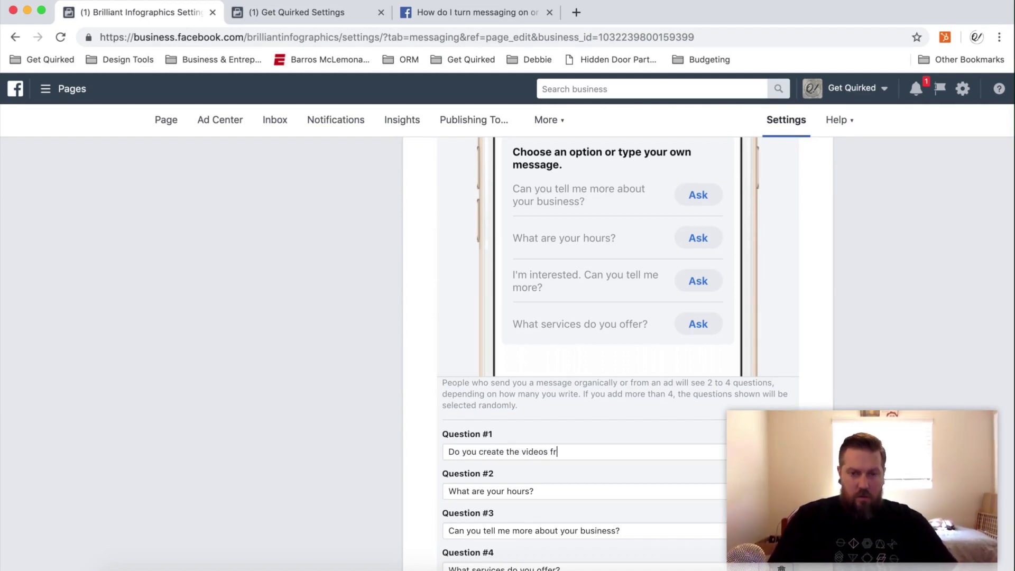
pyautogui.write('om s')
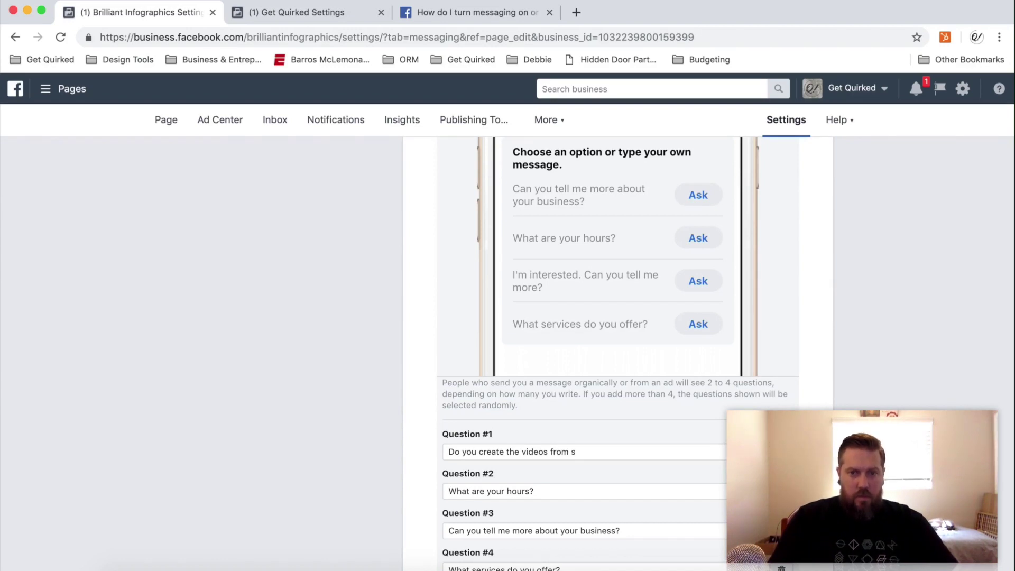
pyautogui.press('BackSpace')
pyautogui.write('template')
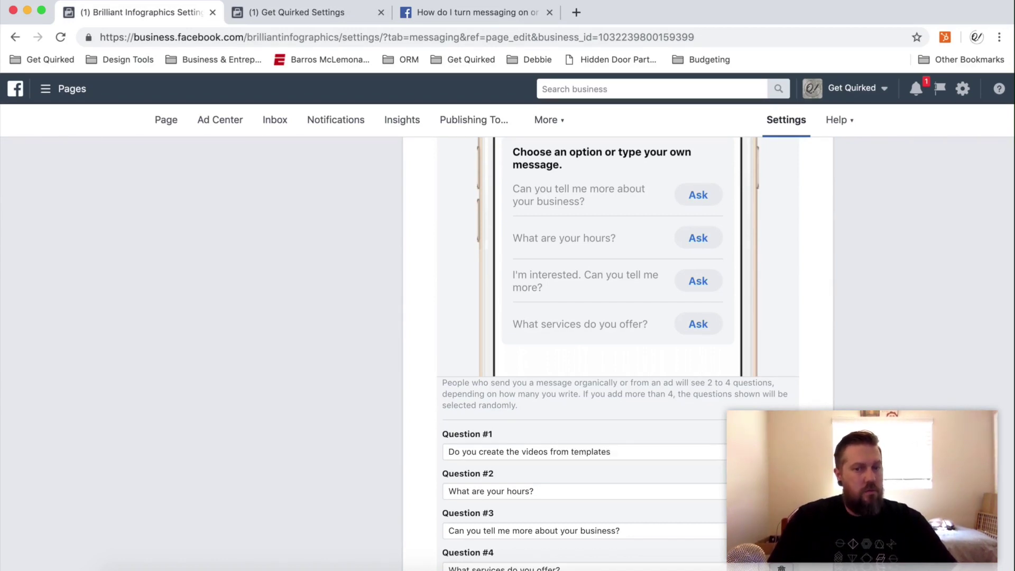
pyautogui.write('s? or from ')
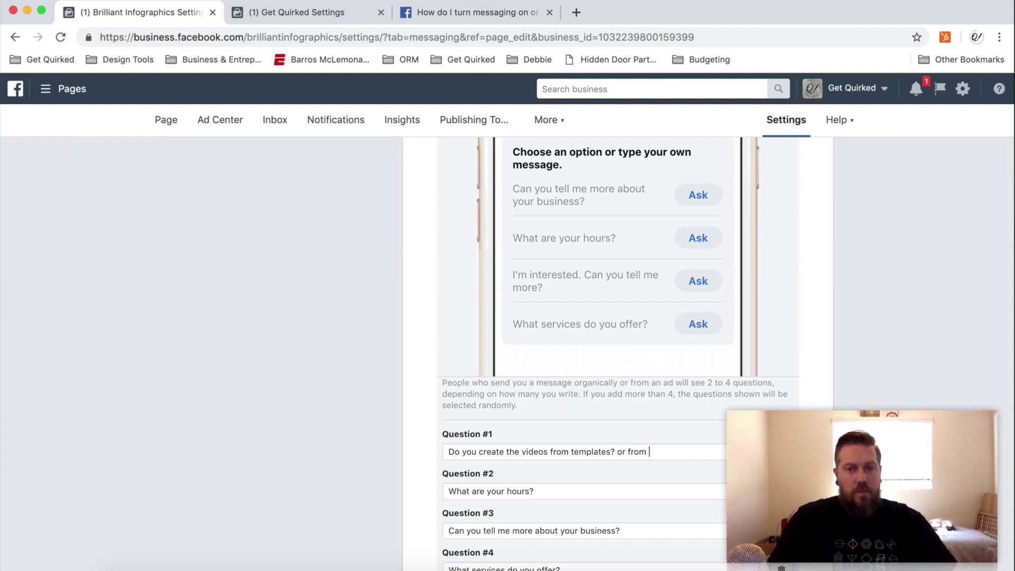
pyautogui.write('Scratch?')
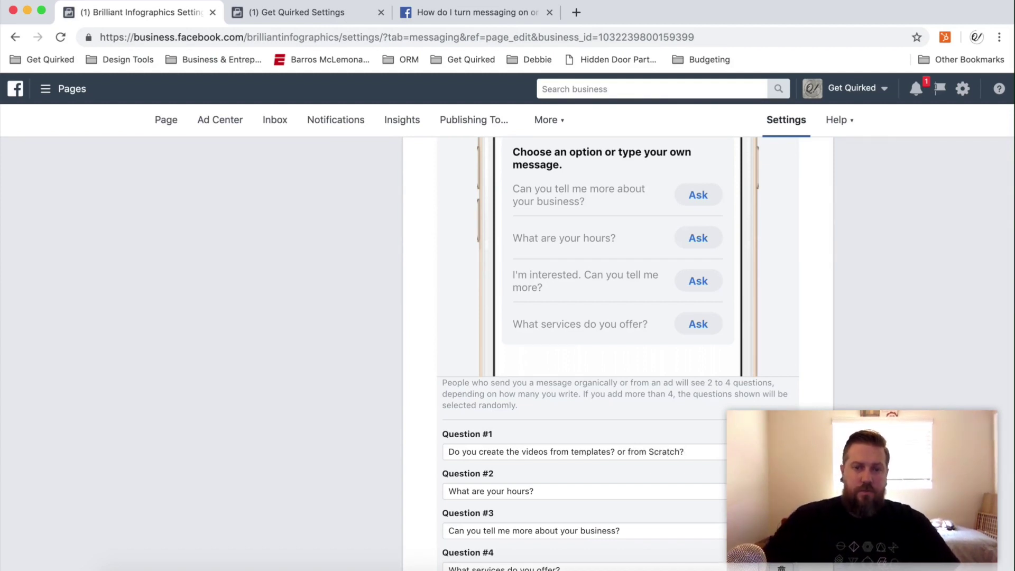
# Step: Change Question #2 to 'How much is a video' and Question #3 to 'What are your operating hours'
pyautogui.scroll(-3, 386, 447)
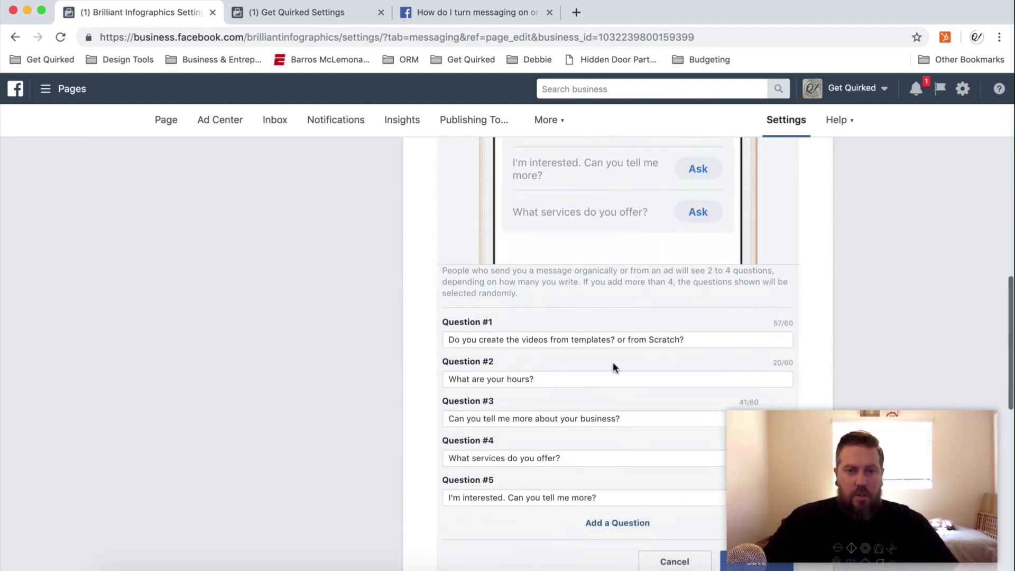
pyautogui.moveTo(590, 379); pyautogui.dragTo(390, 376)
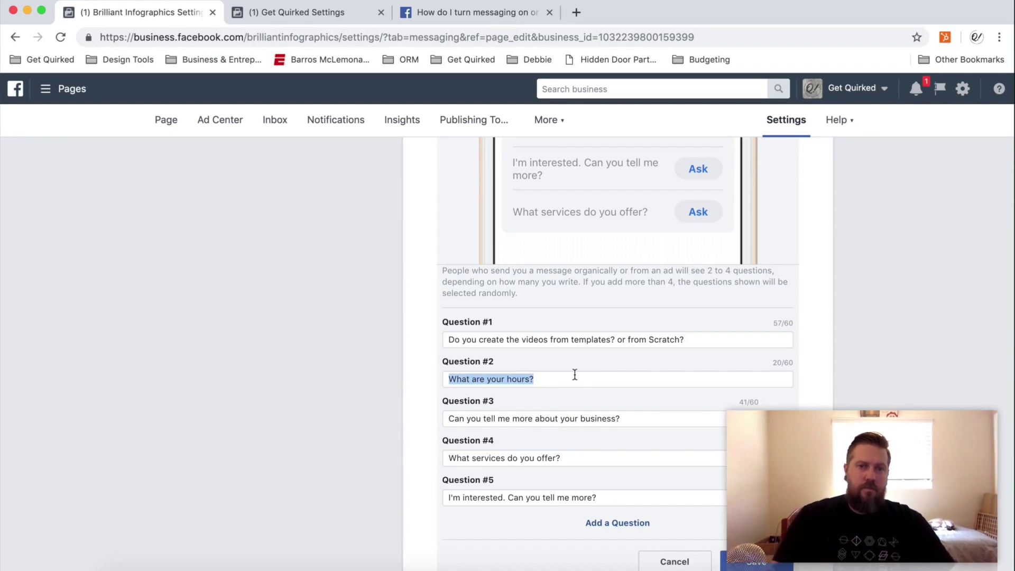
pyautogui.write('H')
pyautogui.press('BackSpace')
pyautogui.write('How')
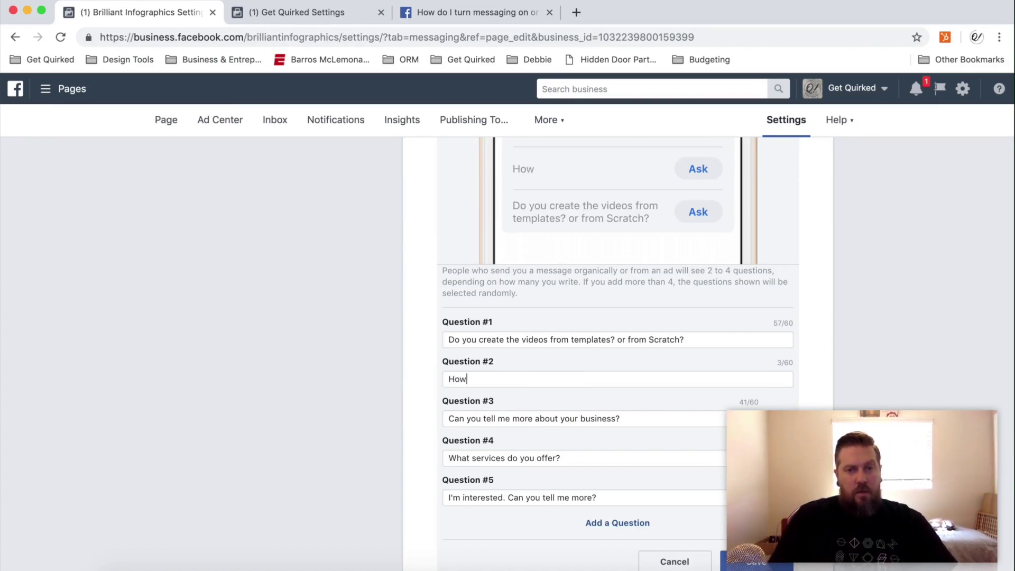
pyautogui.write(' much is a video?')
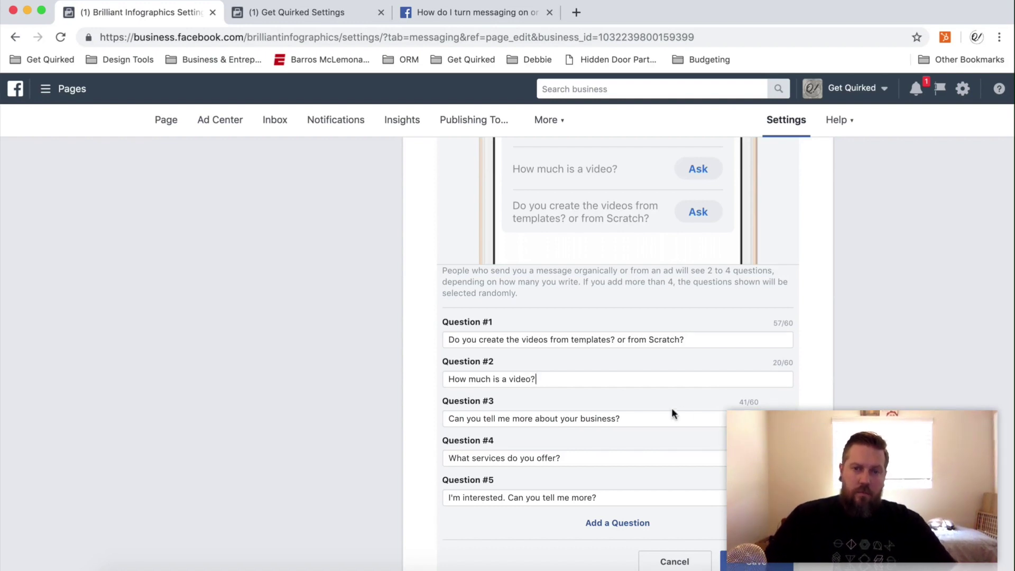
pyautogui.moveTo(645, 418); pyautogui.dragTo(401, 413)
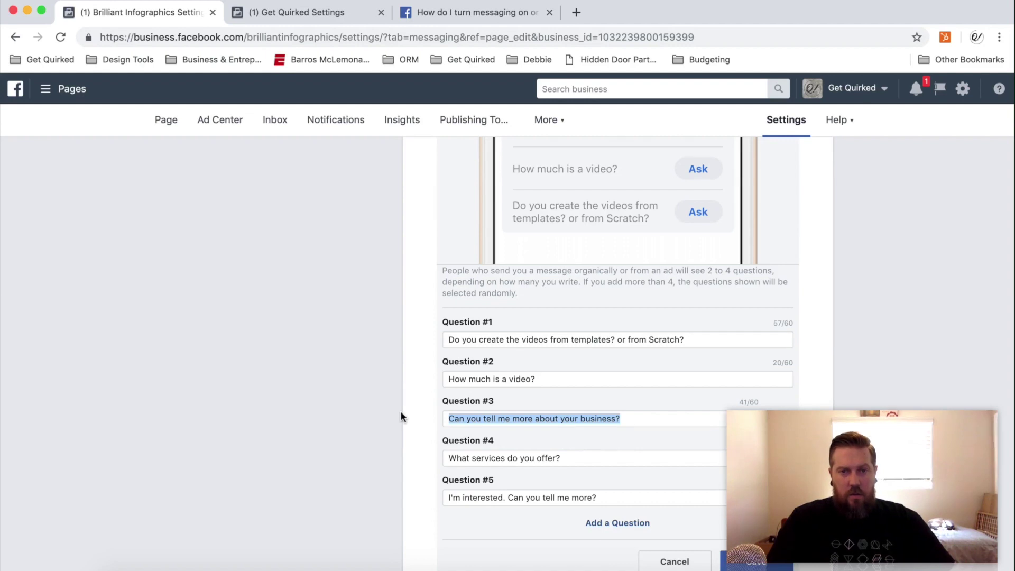
pyautogui.write('What are yo')
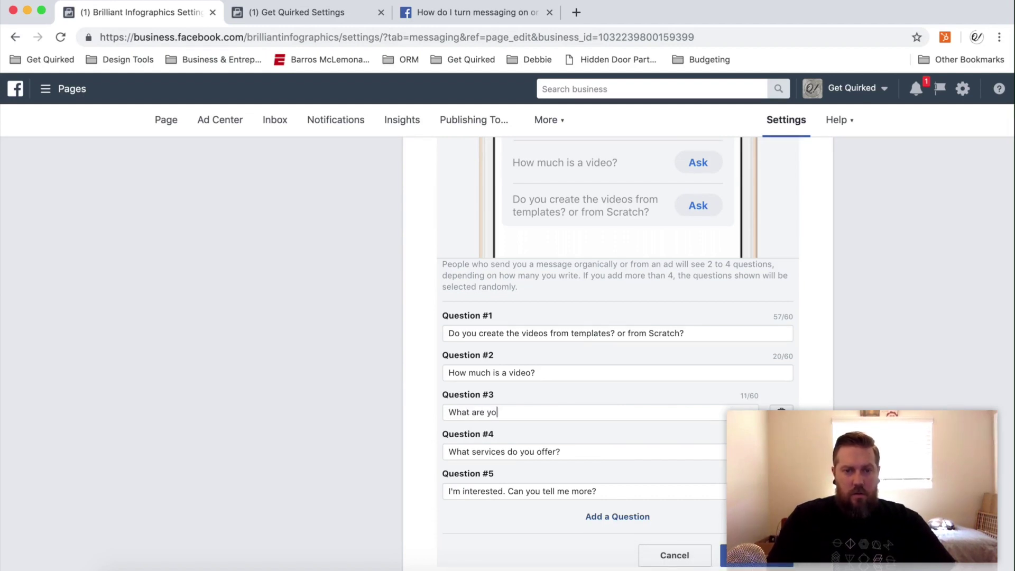
pyautogui.write('ur')
pyautogui.press('BackSpace')
pyautogui.write('r operating')
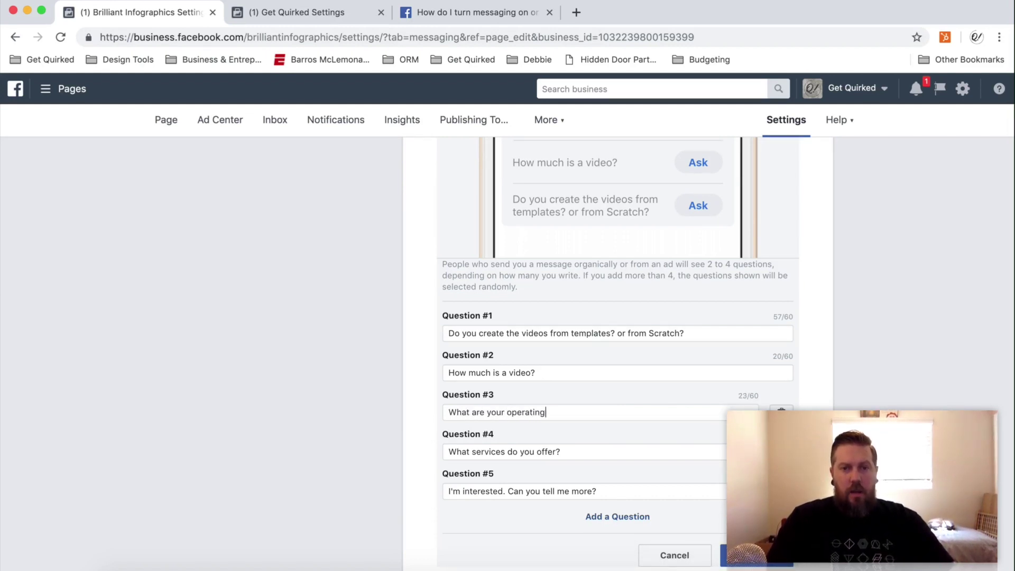
pyautogui.write(' hours?')
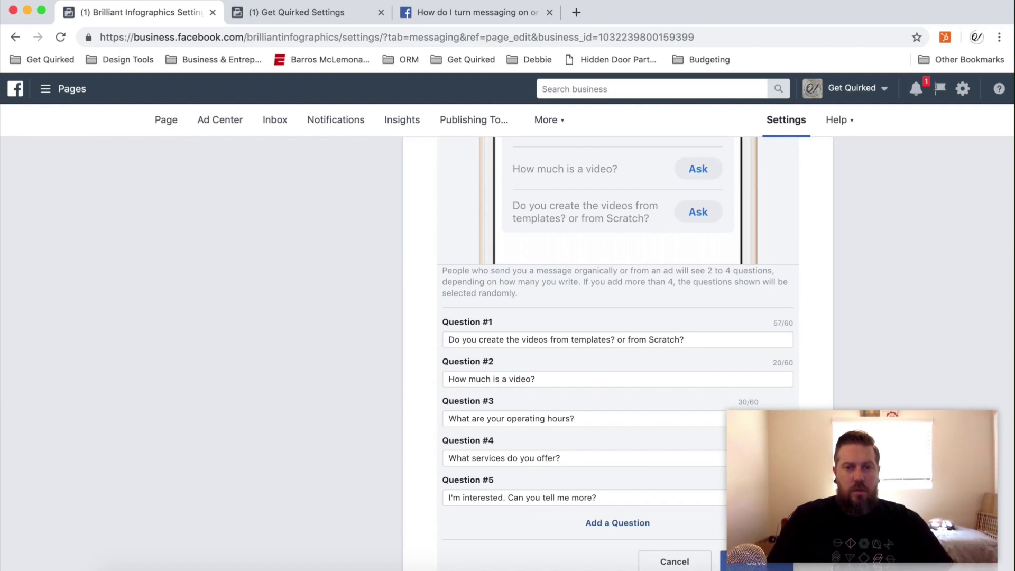
# Step: Delete conversation-starter Questions #4 and #5
pyautogui.tripleClick(579, 453)
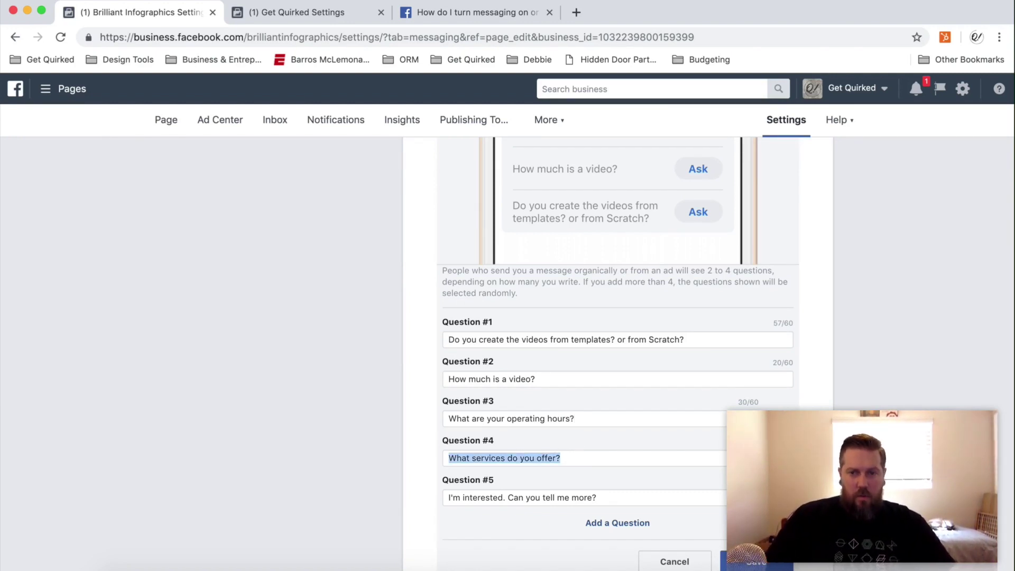
pyautogui.click(782, 497)
pyautogui.click(781, 452)
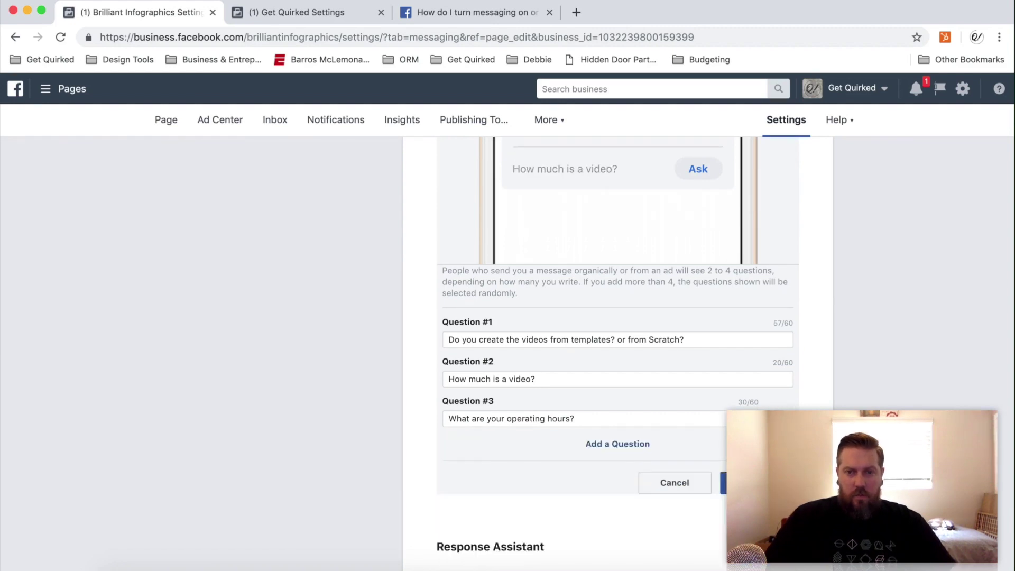
pyautogui.scroll(-10, 618, 317)
# Step: Switch 'Send instant replies' On and open the instant reply editor
pyautogui.scroll(9, 851, 320)
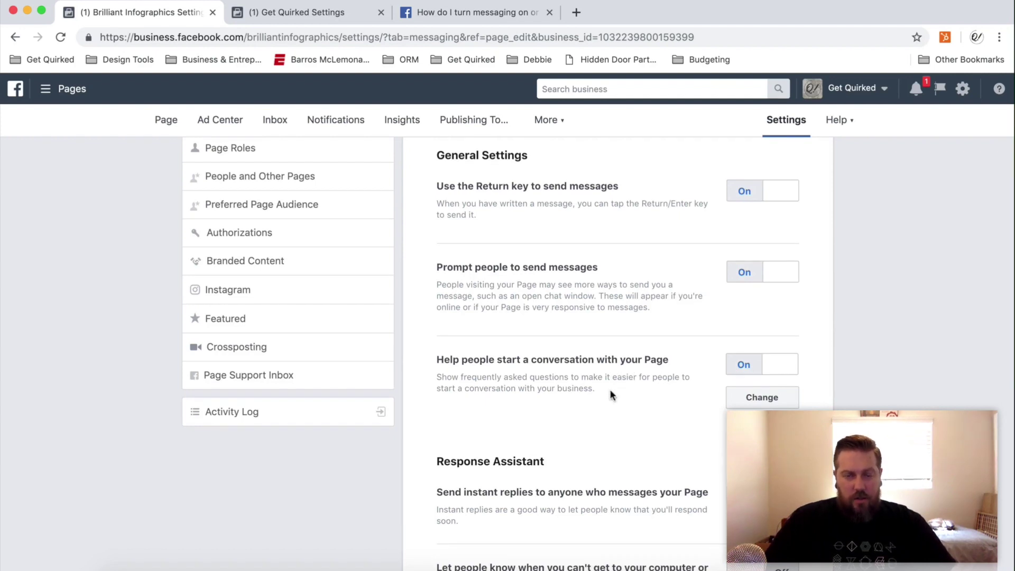
pyautogui.scroll(-3, 611, 389)
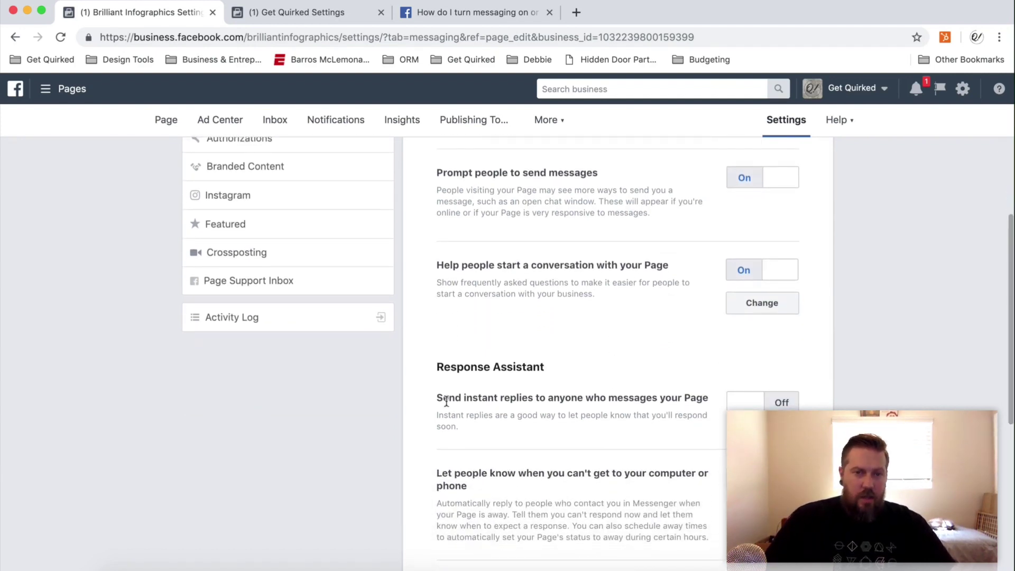
pyautogui.scroll(-3, 459, 391)
pyautogui.moveTo(438, 280); pyautogui.dragTo(640, 333)
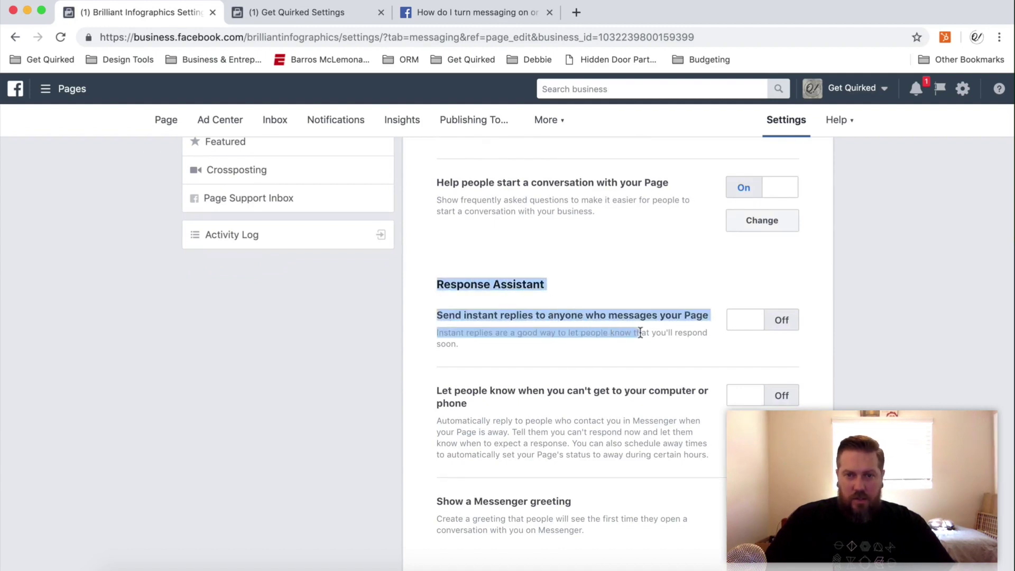
pyautogui.click(694, 344)
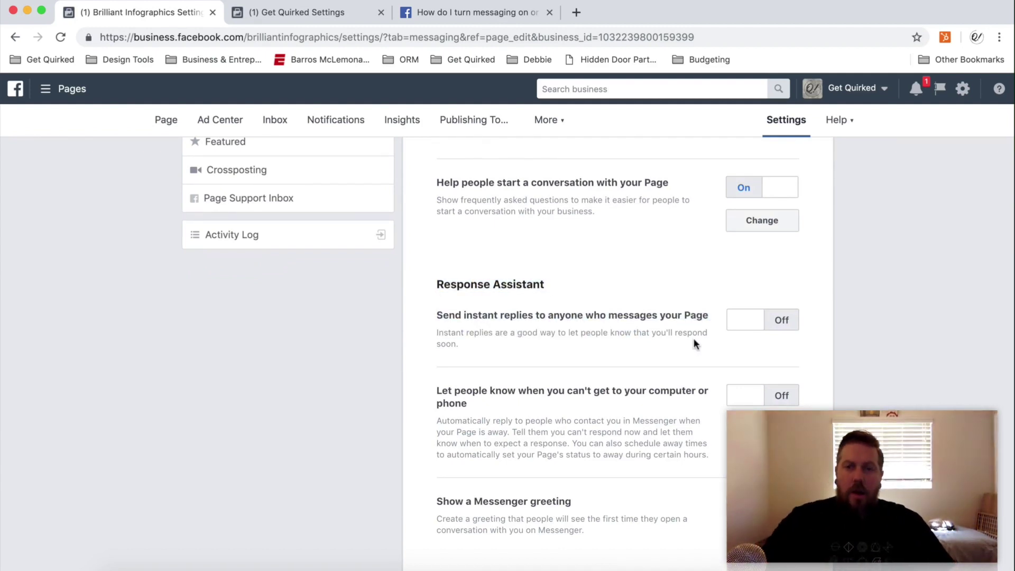
pyautogui.click(759, 324)
pyautogui.click(766, 355)
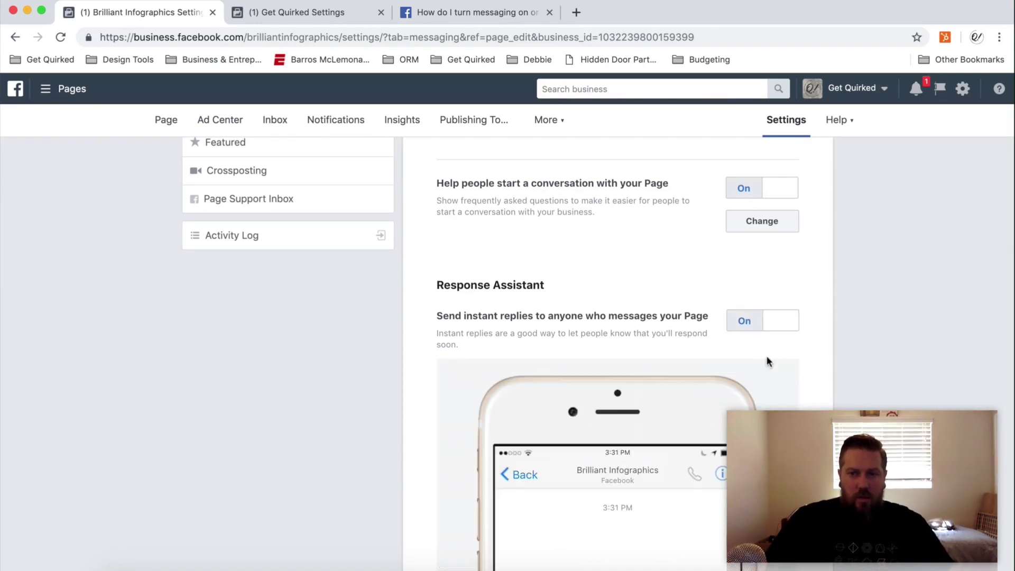
# Step: Edit the instant reply to greet senders by first name and remove the 'Have a great day!' line
pyautogui.scroll(-4, 750, 354)
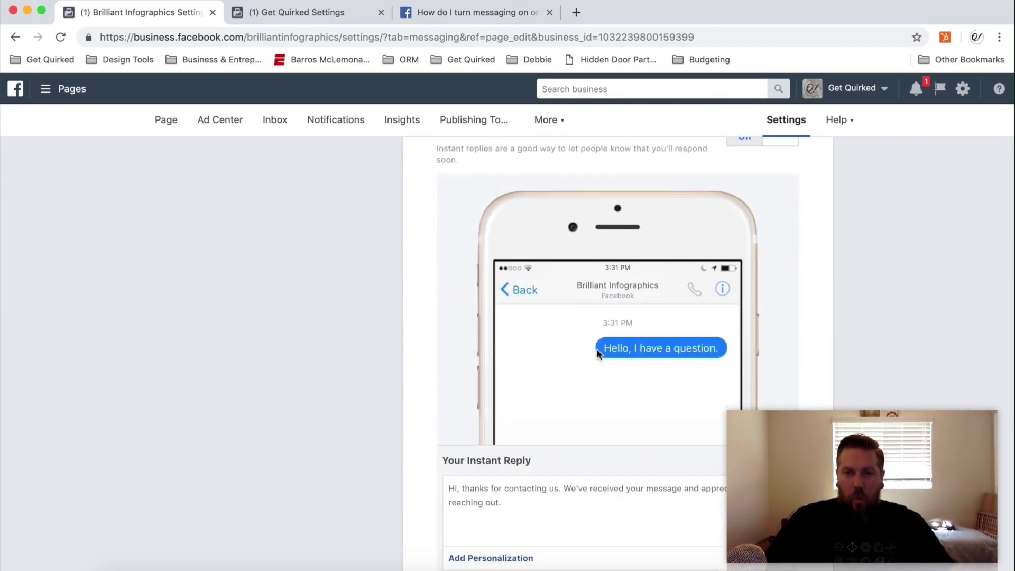
pyautogui.scroll(-1, 789, 336)
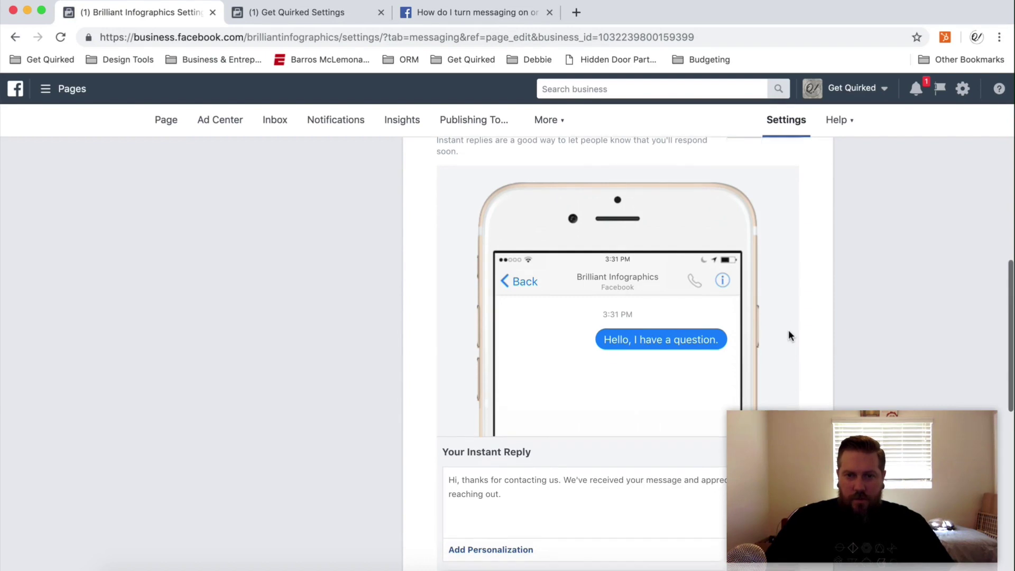
pyautogui.scroll(-1, 684, 316)
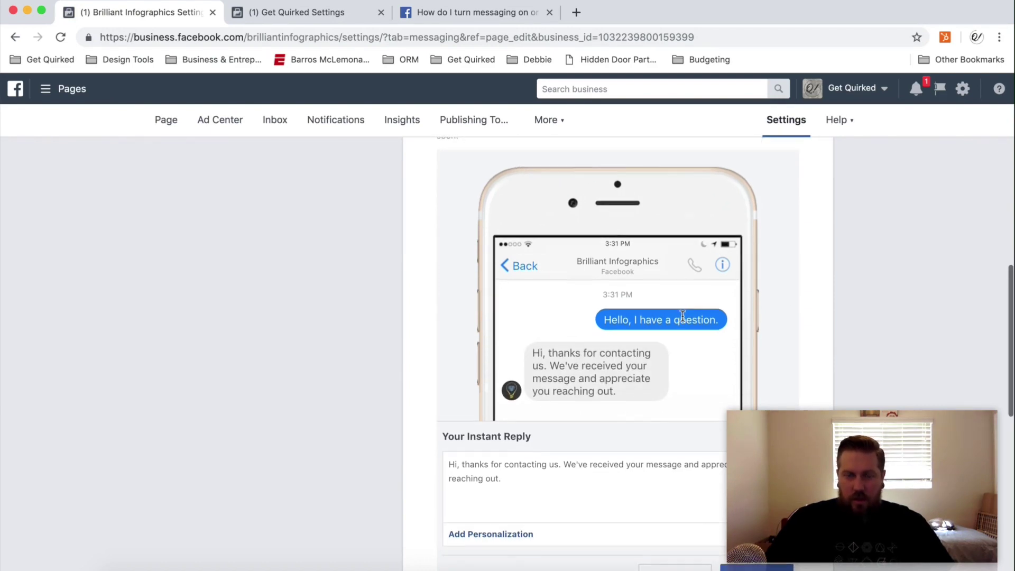
pyautogui.moveTo(532, 350); pyautogui.dragTo(613, 391)
pyautogui.click(643, 390)
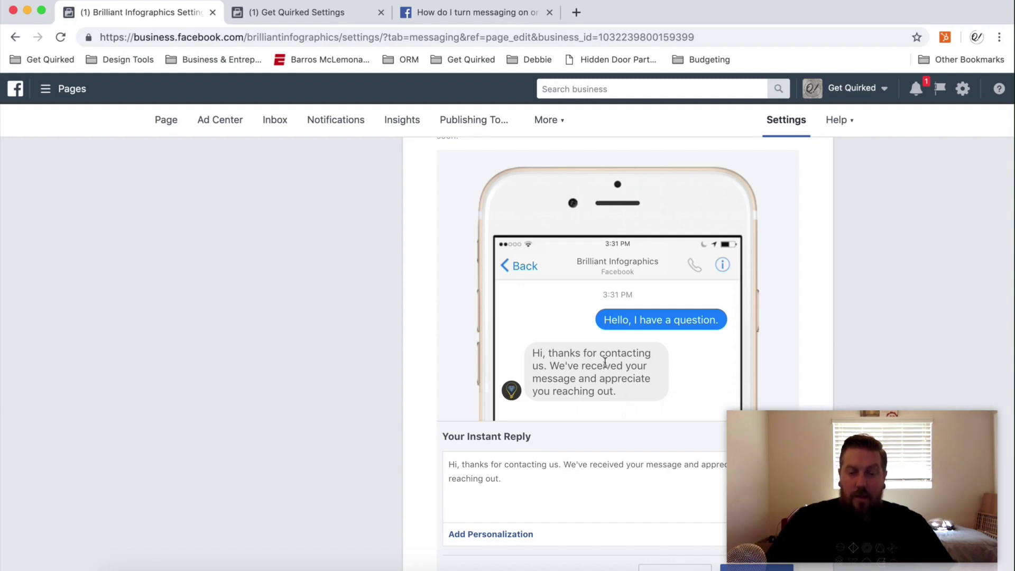
pyautogui.moveTo(563, 354); pyautogui.dragTo(624, 366)
pyautogui.click(624, 366)
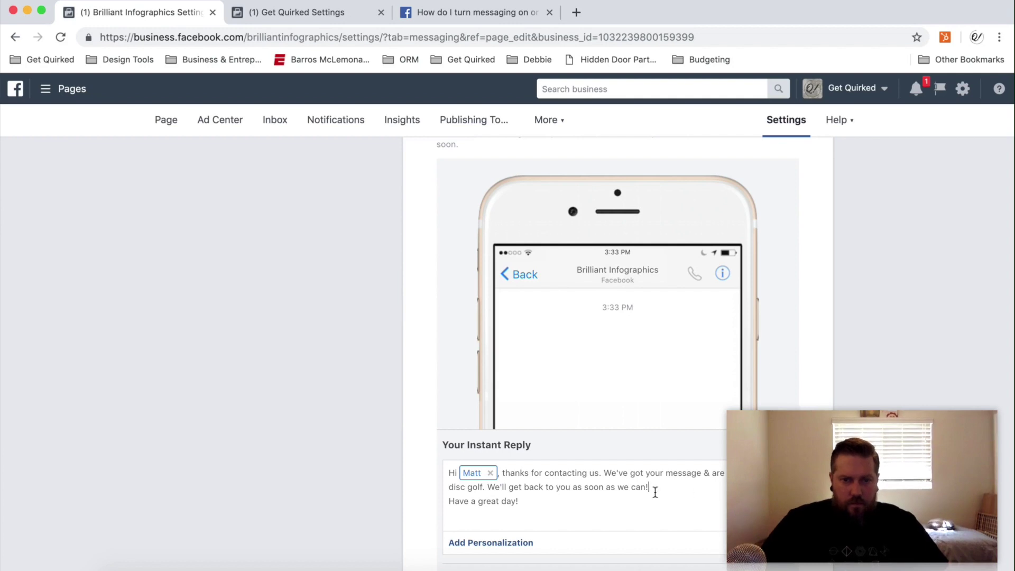
pyautogui.hotkey('shift', 'Down')
pyautogui.press('BackSpace')
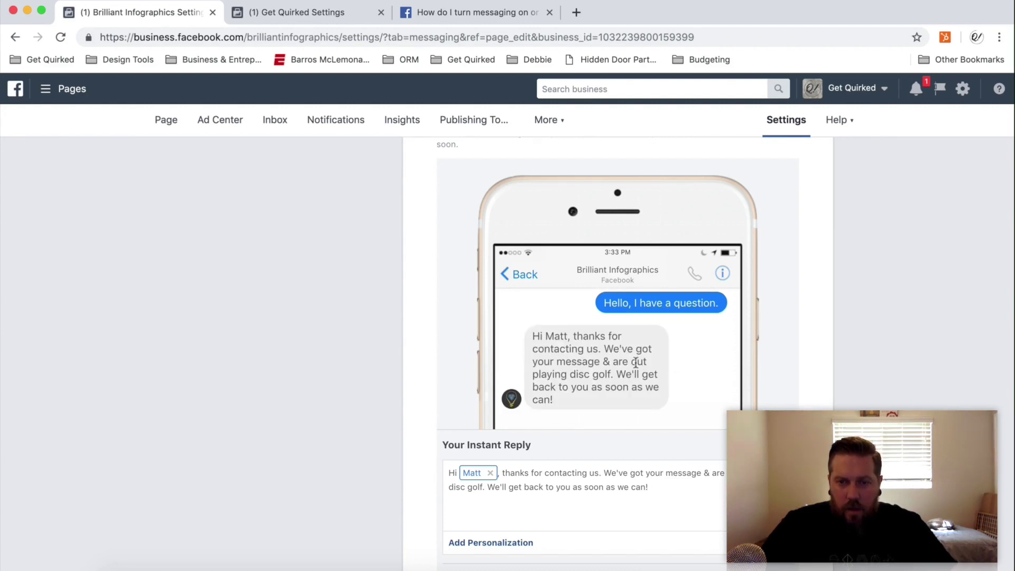
pyautogui.moveTo(546, 336); pyautogui.dragTo(584, 337)
pyautogui.click(584, 336)
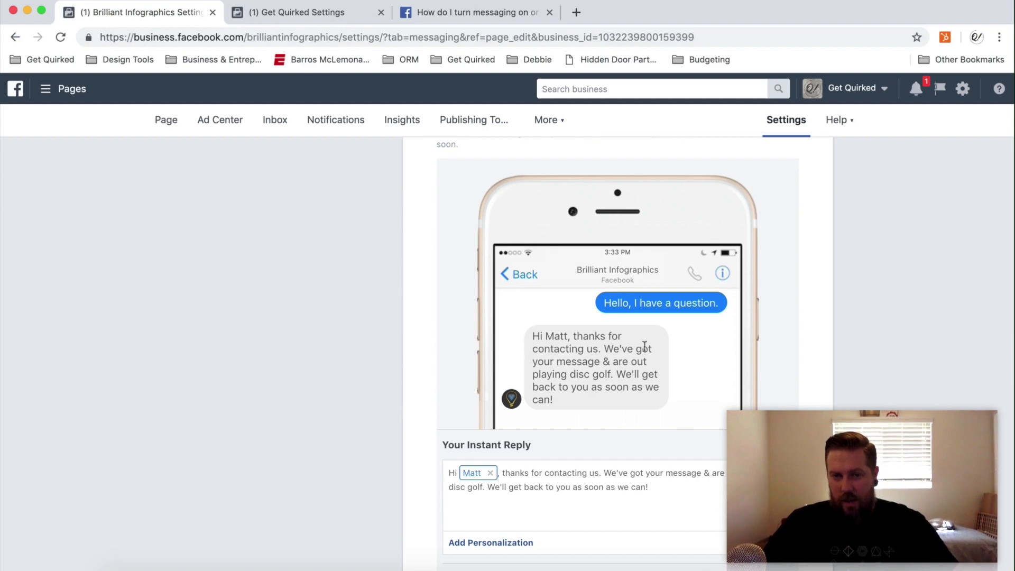
pyautogui.scroll(-1, 878, 392)
# Step: Save the edited instant reply and review the Messenger greeting description
pyautogui.scroll(-5, 873, 385)
pyautogui.click(756, 320)
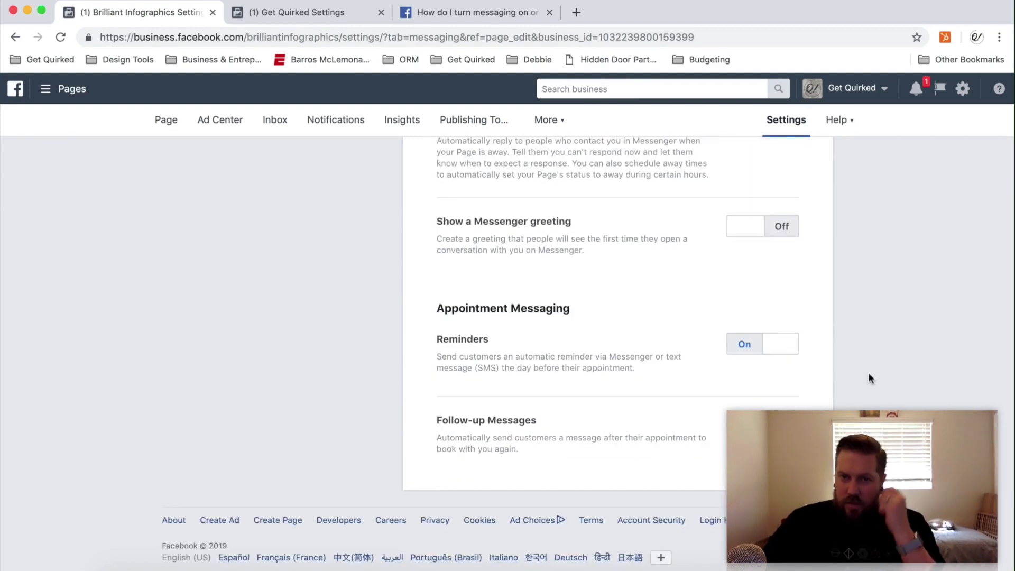
pyautogui.scroll(5, 870, 372)
pyautogui.scroll(-4, 872, 370)
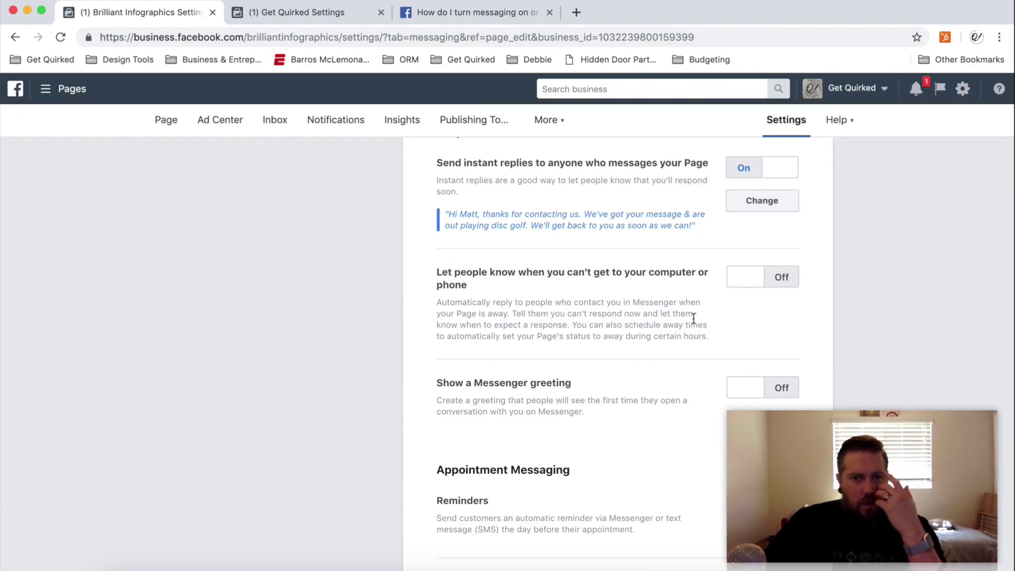
pyautogui.scroll(-3, 695, 296)
pyautogui.moveTo(474, 264); pyautogui.dragTo(606, 281)
pyautogui.click(606, 280)
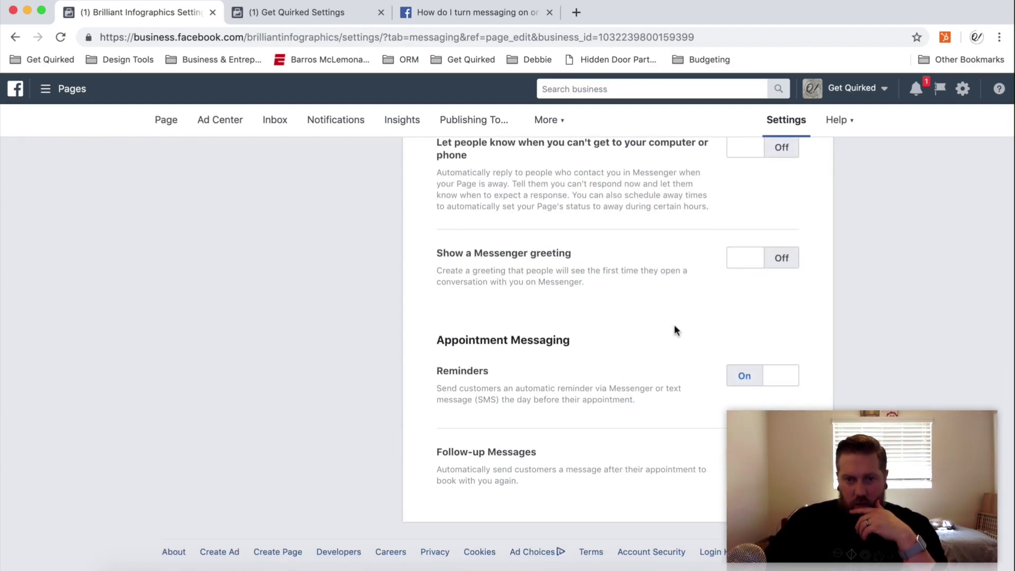
# Step: Review the Appointment Messaging follow-up details and hide the follow-up message preview
pyautogui.scroll(-1, 679, 320)
pyautogui.scroll(-1, 687, 313)
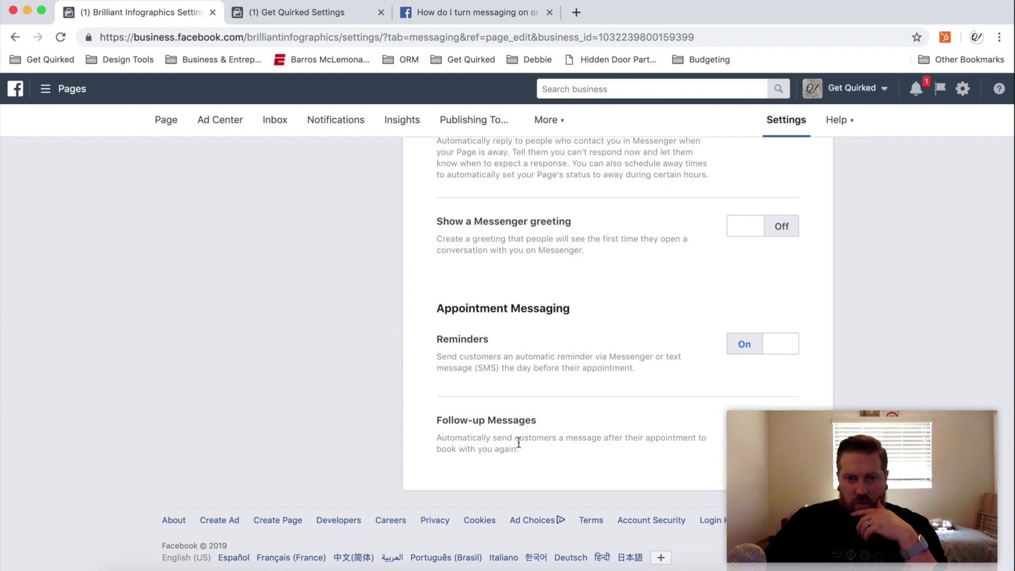
pyautogui.moveTo(625, 439); pyautogui.dragTo(518, 451)
pyautogui.click(654, 446)
pyautogui.scroll(1, 655, 447)
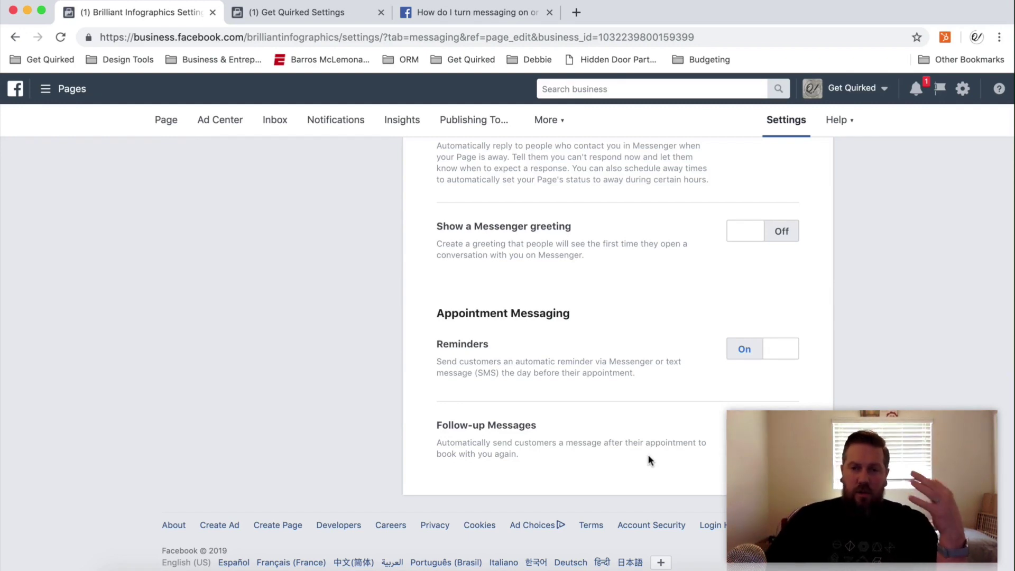
pyautogui.scroll(-3, 626, 449)
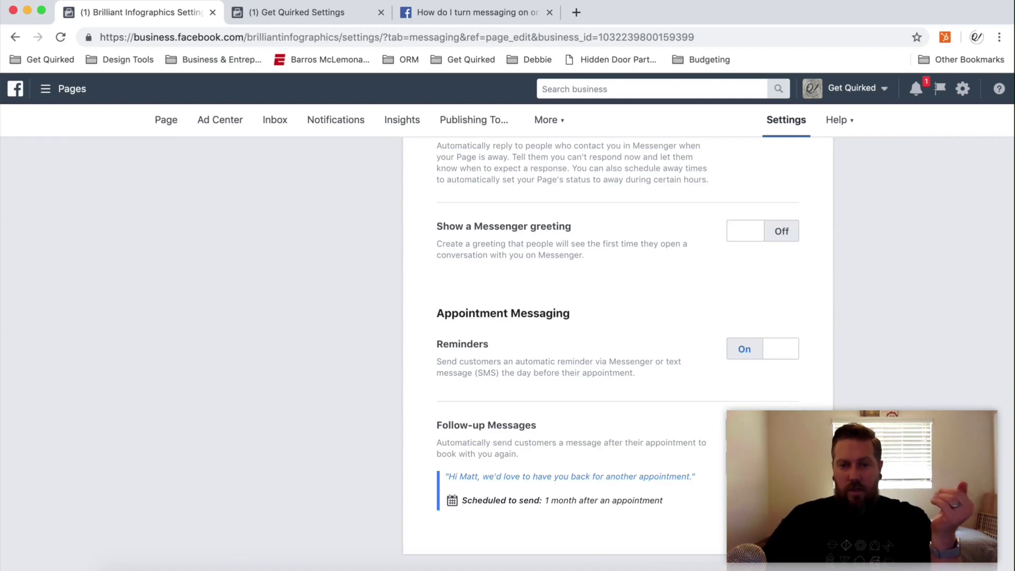
pyautogui.moveTo(465, 500); pyautogui.dragTo(696, 499)
pyautogui.click(697, 499)
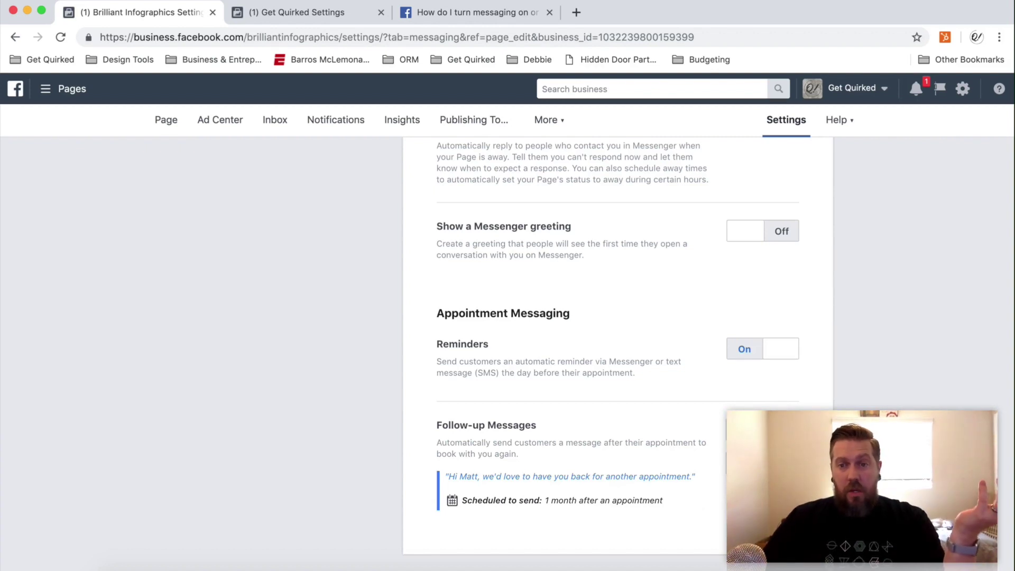
pyautogui.click(781, 429)
pyautogui.scroll(-1, 618, 317)
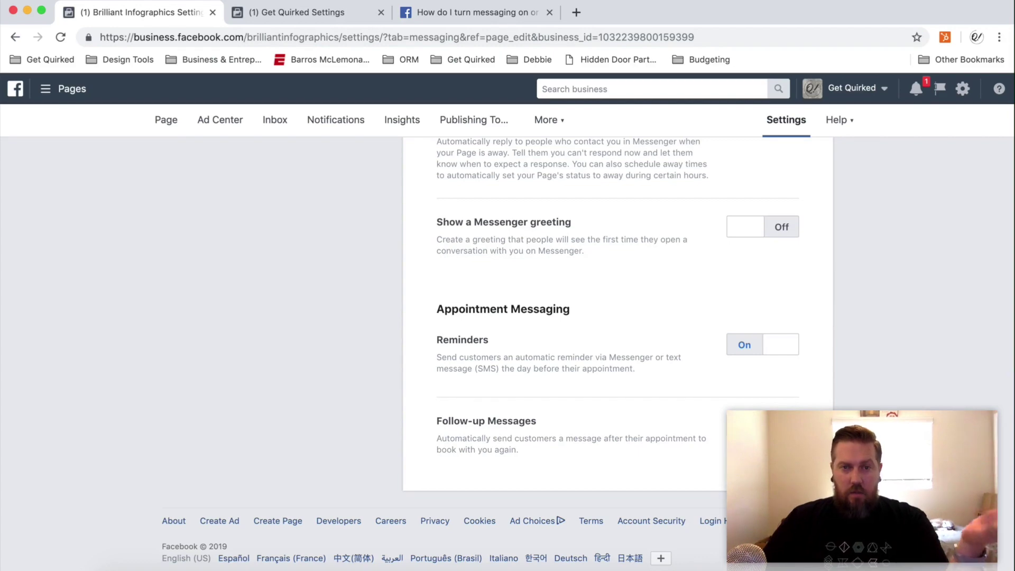
pyautogui.scroll(-1, 841, 354)
pyautogui.scroll(15, 840, 350)
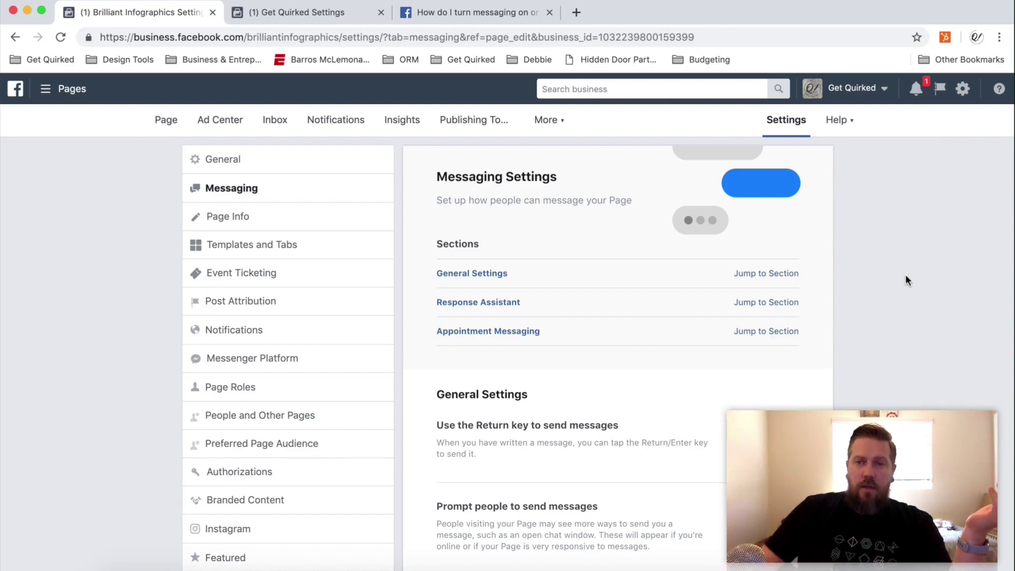
pyautogui.scroll(-1, 532, 257)
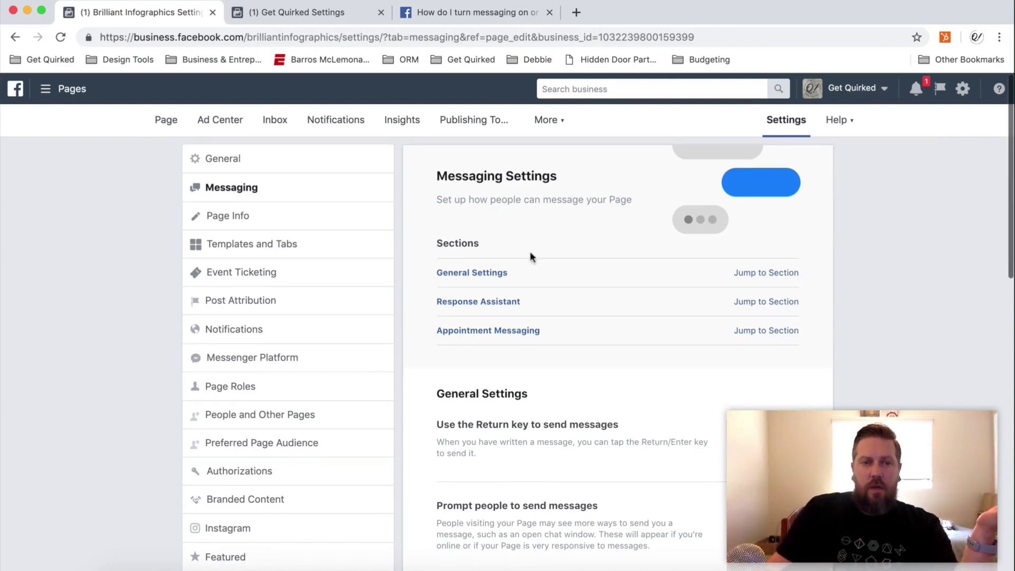
# Step: Go to Messenger Platform settings and read its description
pyautogui.click(304, 360)
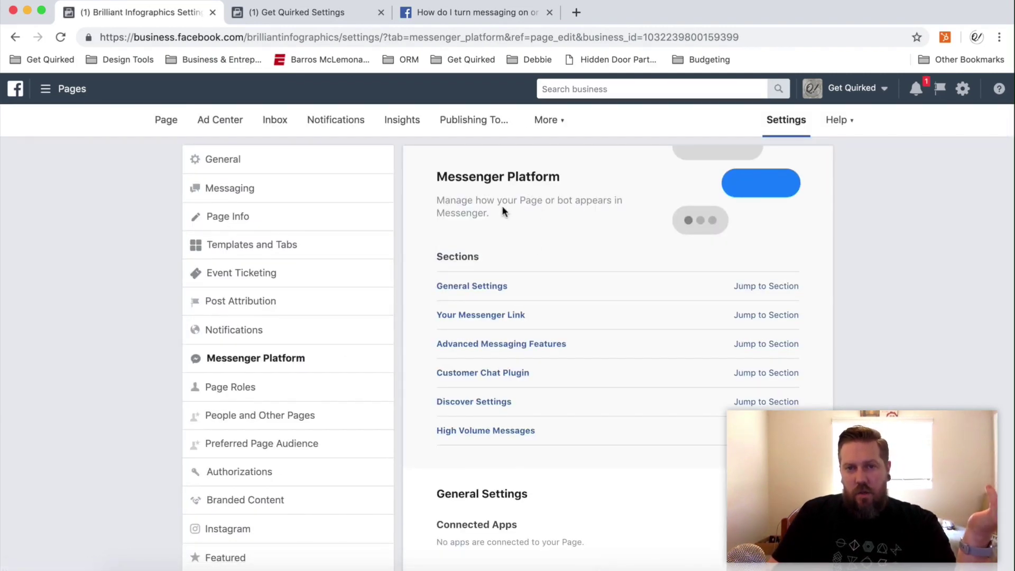
pyautogui.moveTo(475, 211); pyautogui.dragTo(438, 201)
pyautogui.click(521, 208)
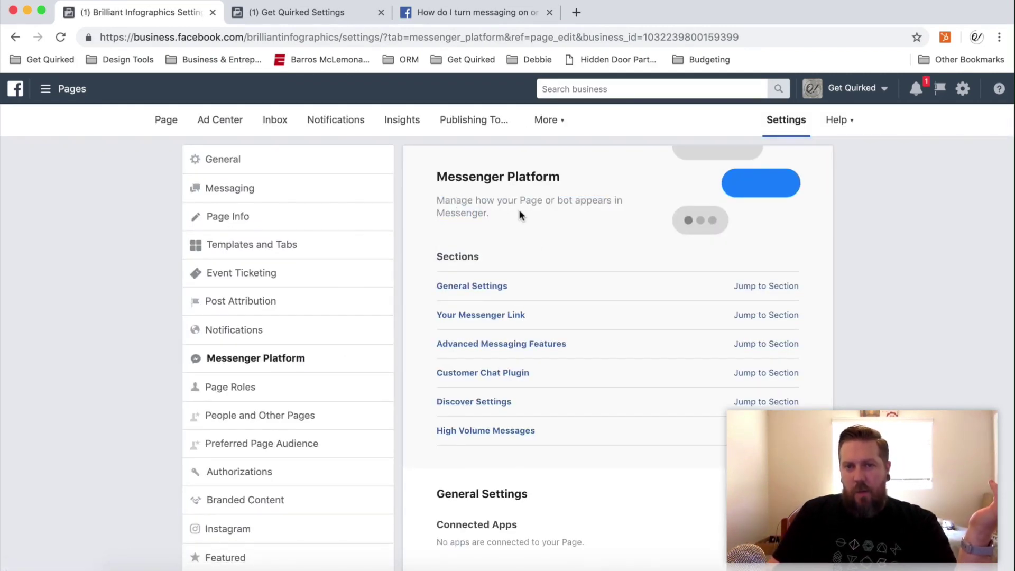